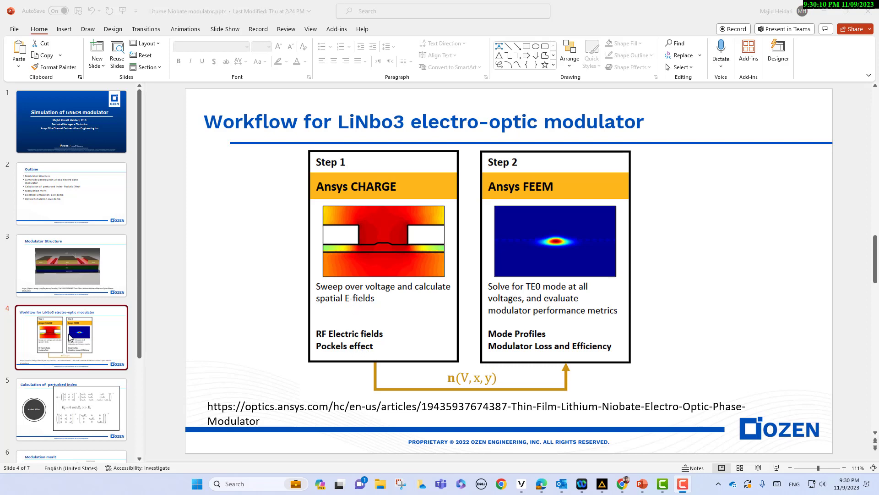
Show the slide on calculating the perturbed index, and switch to the LN_phase_modulator project in Ansys Lumerical
{"action": "left_click", "coordinate": [64, 414]}
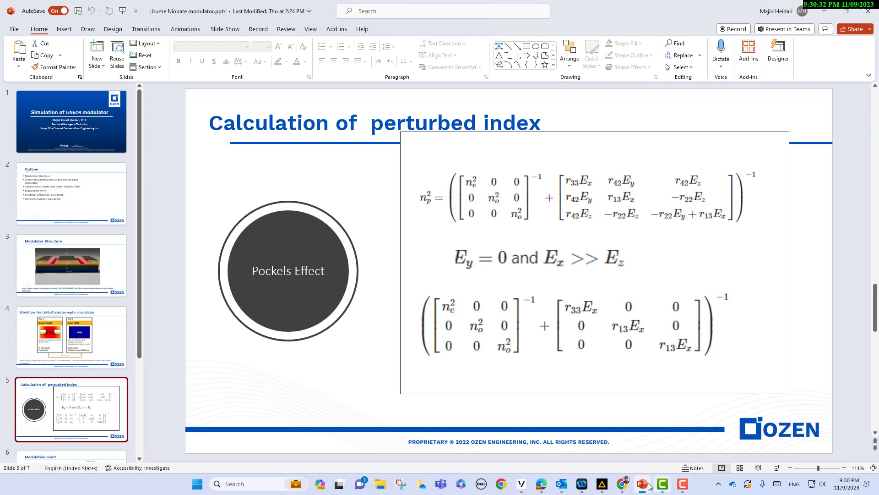
{"action": "mouse_move", "coordinate": [604, 486]}
{"action": "left_click", "coordinate": [598, 447]}
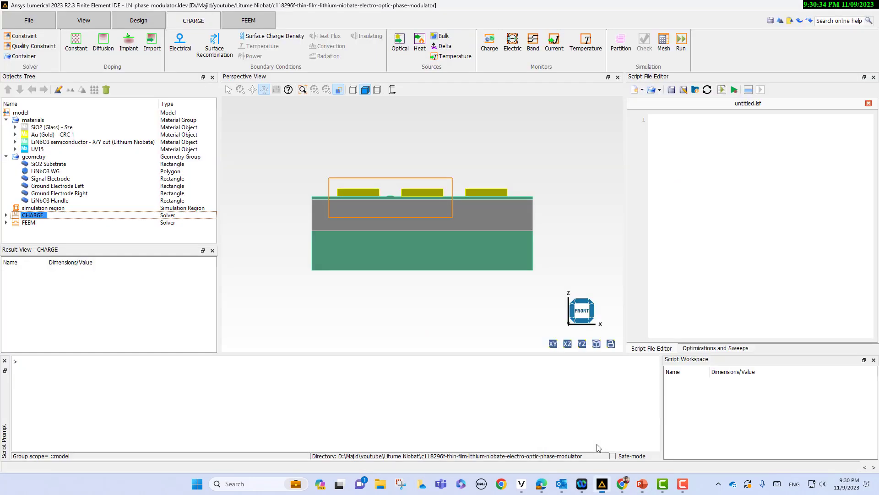
Collapse the geometry and materials groups and review the model's top-level objects, including the CHARGE solver
{"action": "left_click", "coordinate": [6, 156]}
{"action": "left_click", "coordinate": [6, 120]}
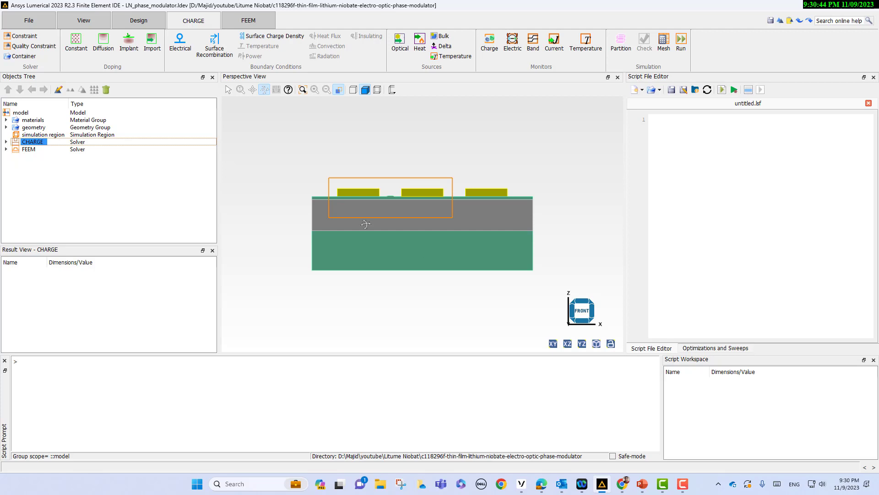
{"action": "left_click", "coordinate": [41, 122]}
{"action": "left_click", "coordinate": [37, 128]}
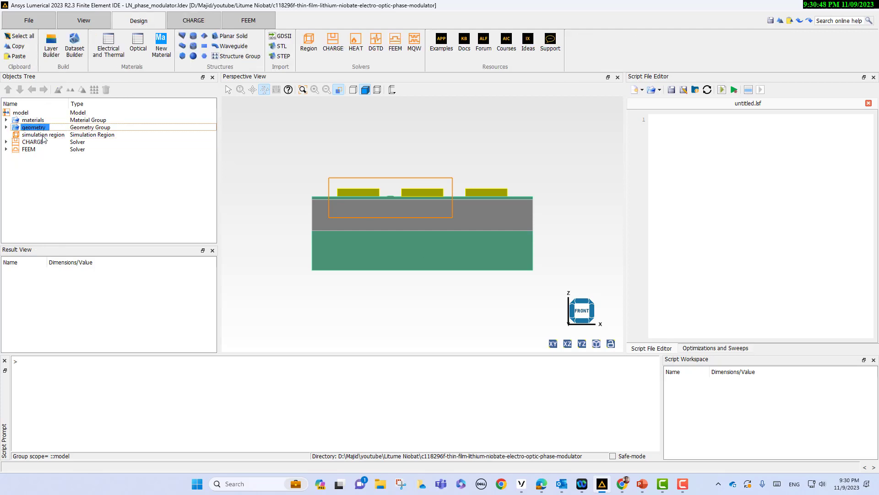
{"action": "left_click", "coordinate": [40, 143]}
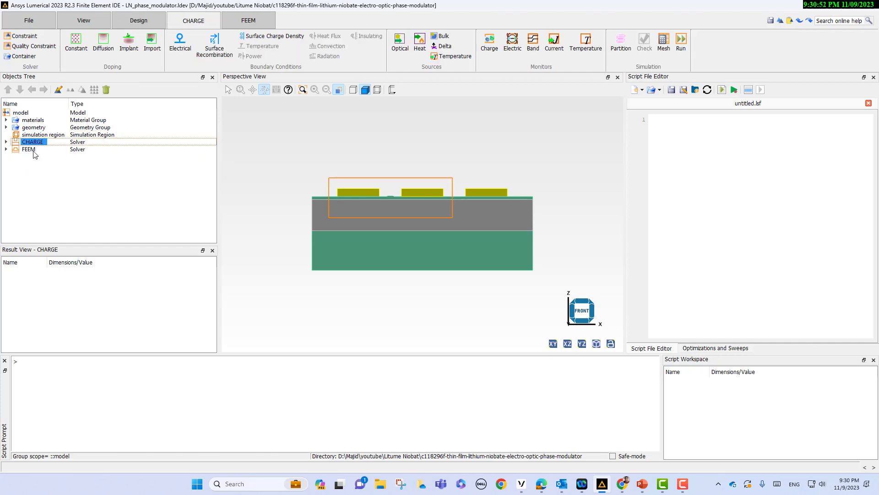
Expand the materials and geometry groups and locate the handle, electrodes and LiNbO3 waveguide in the model
{"action": "left_click", "coordinate": [5, 120]}
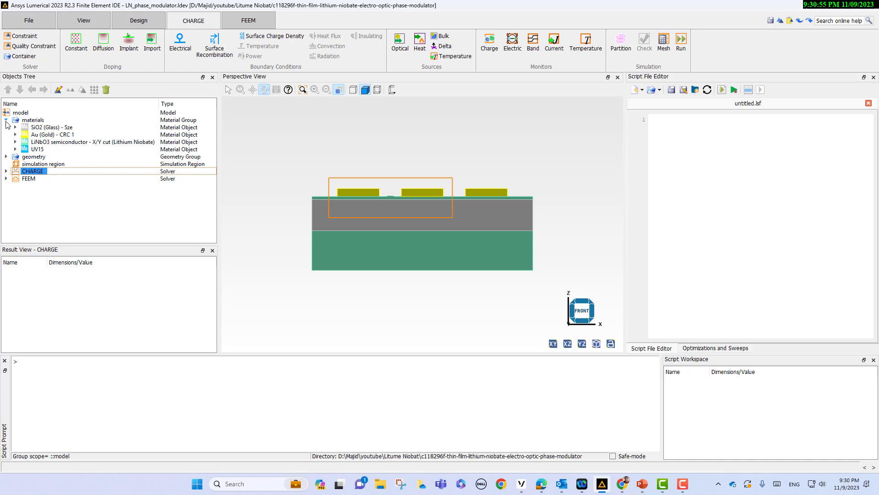
{"action": "left_click", "coordinate": [5, 156]}
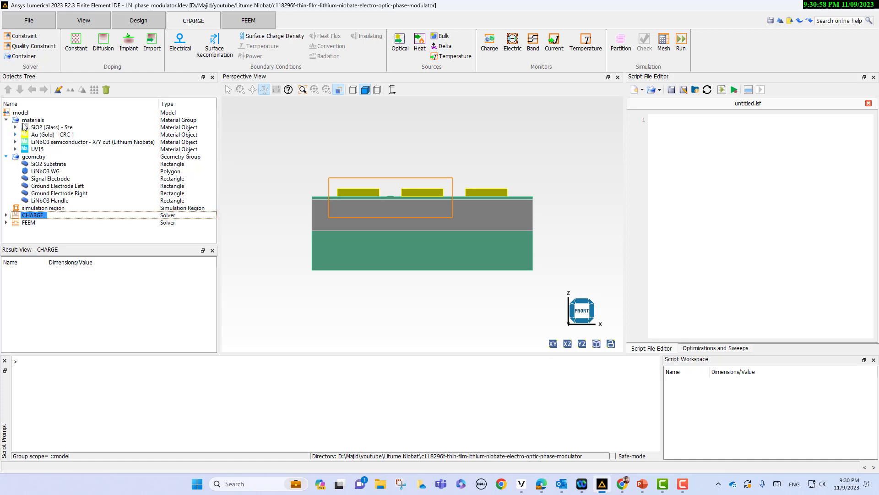
{"action": "left_click", "coordinate": [49, 201]}
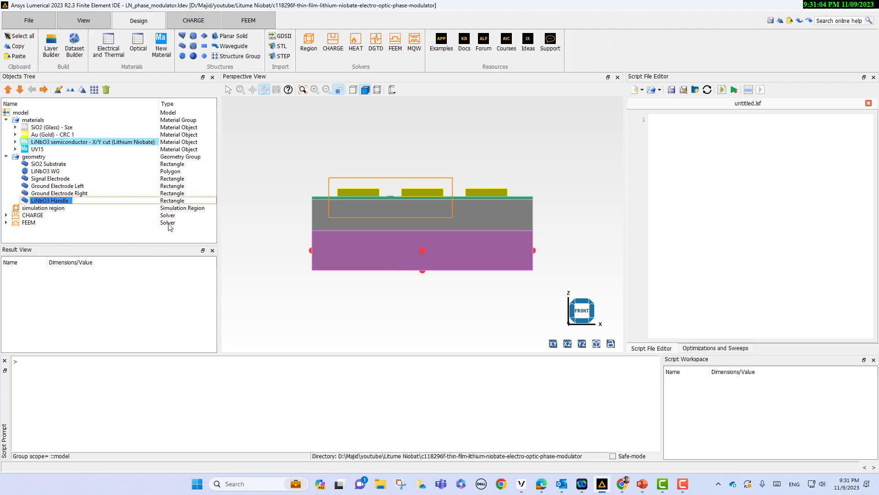
{"action": "left_click", "coordinate": [51, 192]}
{"action": "left_click", "coordinate": [53, 186]}
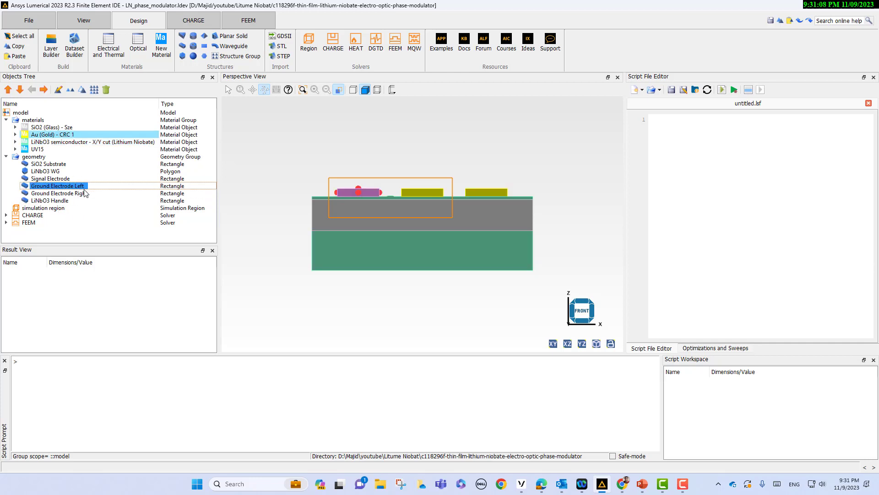
{"action": "left_click", "coordinate": [61, 192]}
{"action": "left_click", "coordinate": [58, 185]}
{"action": "left_click", "coordinate": [56, 178]}
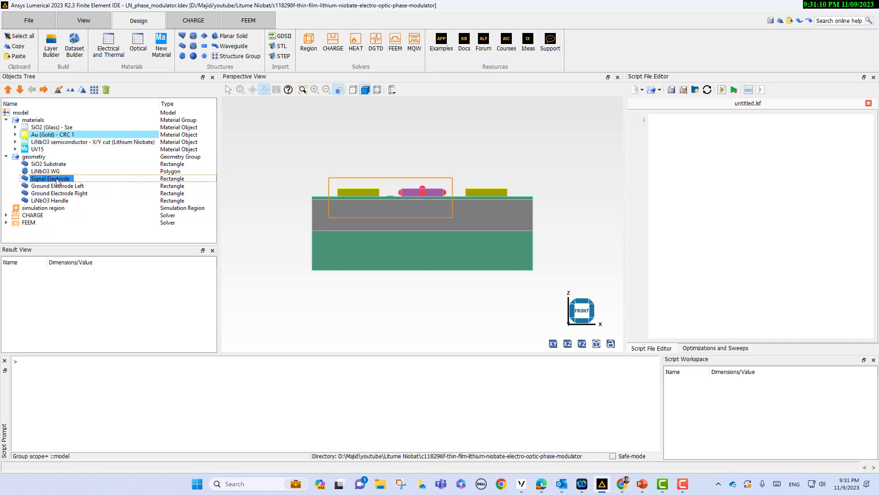
{"action": "left_click", "coordinate": [44, 171]}
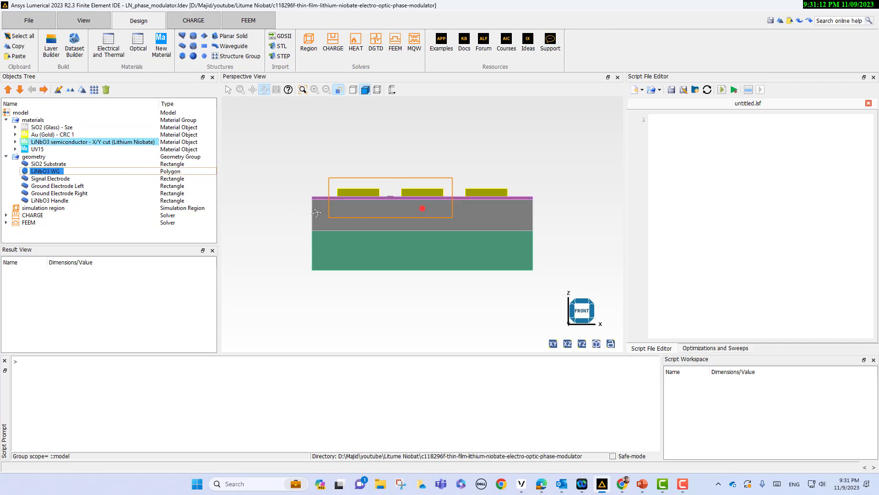
{"action": "scroll", "coordinate": [398, 202], "scroll_direction": "up", "scroll_amount": 3}
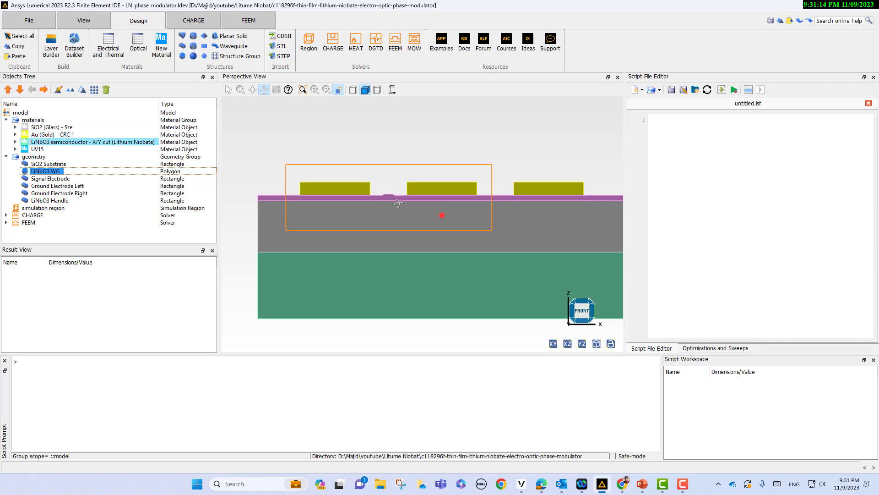
Check which materials are assigned to the SiO2 substrate, LiNbO3 waveguide and electrodes, and where UV15 is used
{"action": "left_click", "coordinate": [51, 164]}
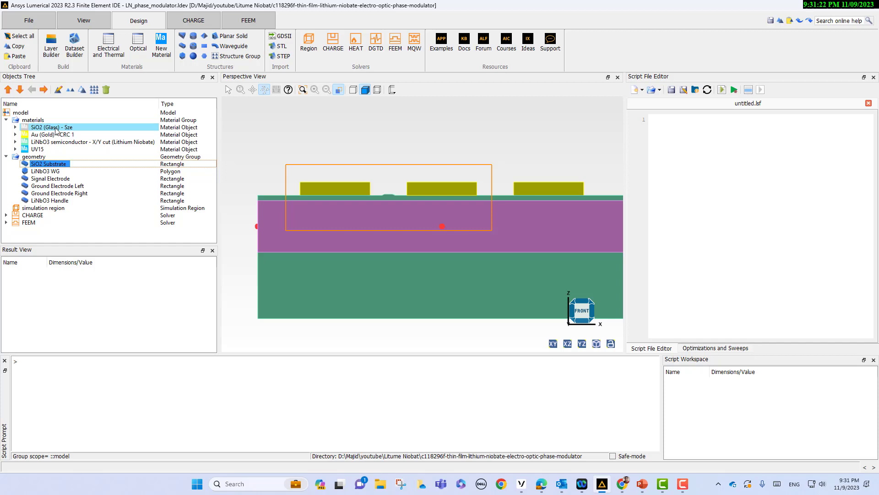
{"action": "left_click", "coordinate": [39, 171]}
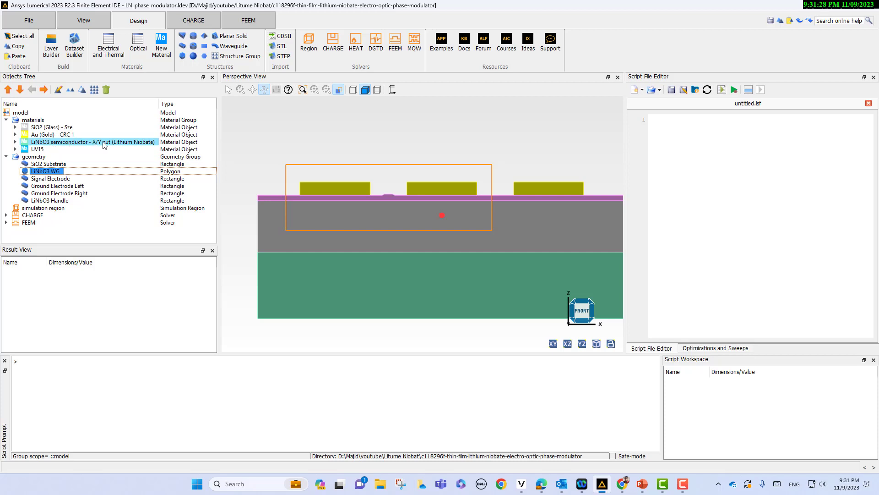
{"action": "left_click", "coordinate": [54, 179]}
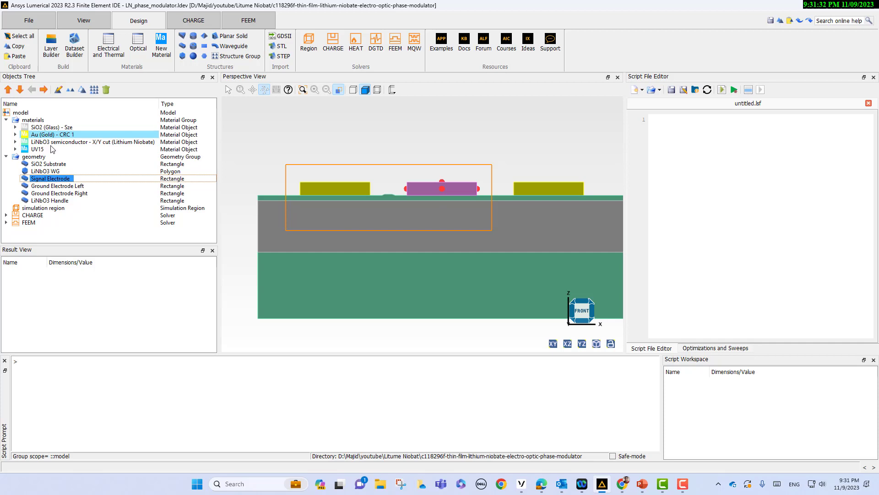
{"action": "left_click", "coordinate": [46, 188]}
{"action": "left_click", "coordinate": [47, 194]}
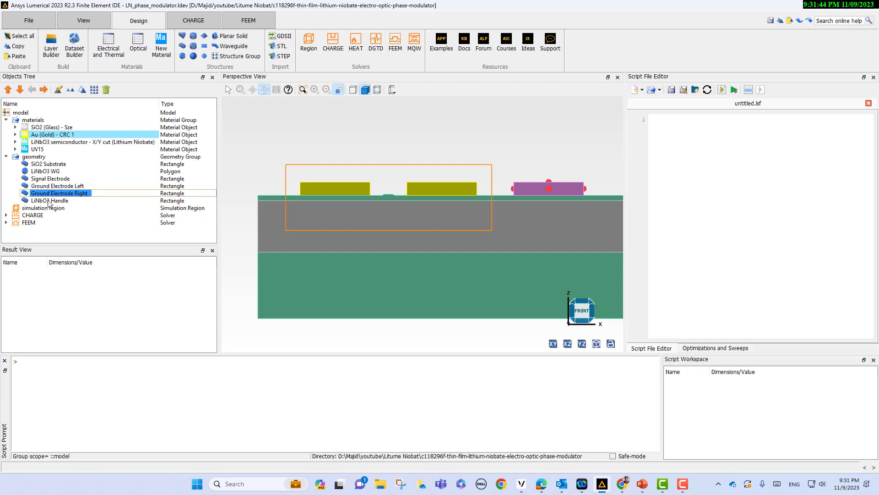
{"action": "left_click", "coordinate": [37, 149]}
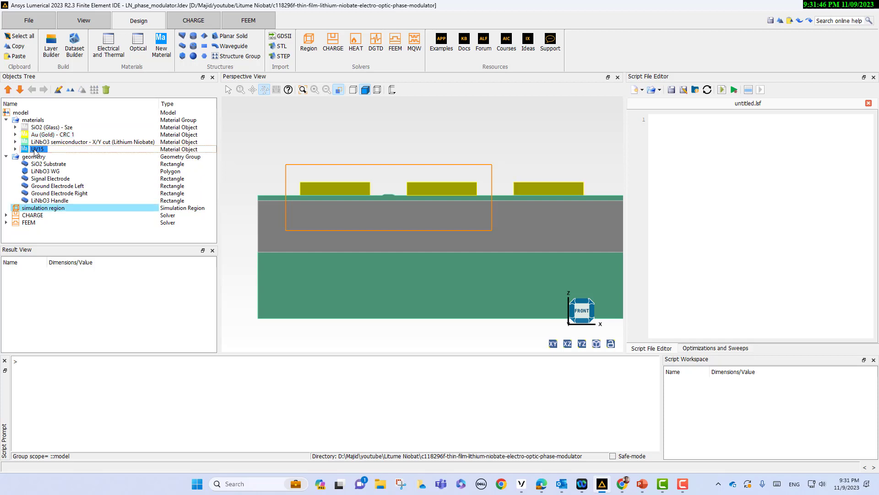
{"action": "left_click", "coordinate": [54, 178]}
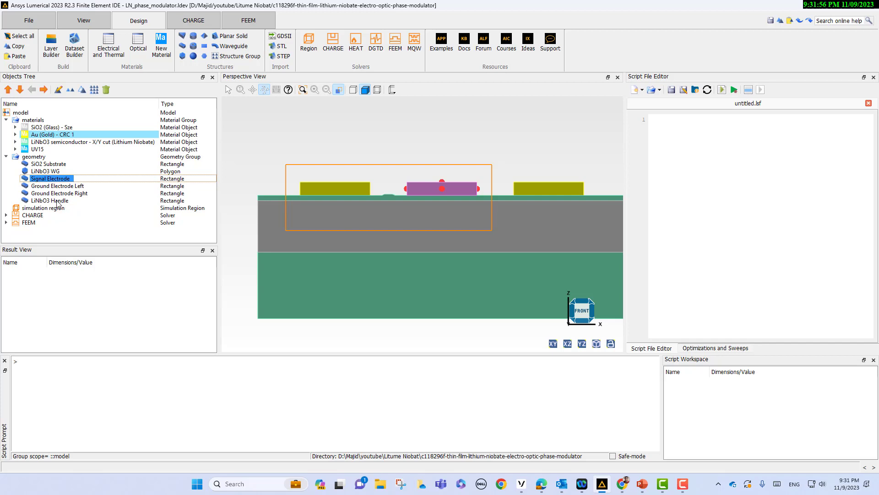
Inspect the LiNbO3 Handle's geometry dimensions and material assignment, and close its properties without changes
{"action": "left_click", "coordinate": [58, 202]}
{"action": "right_click", "coordinate": [58, 204]}
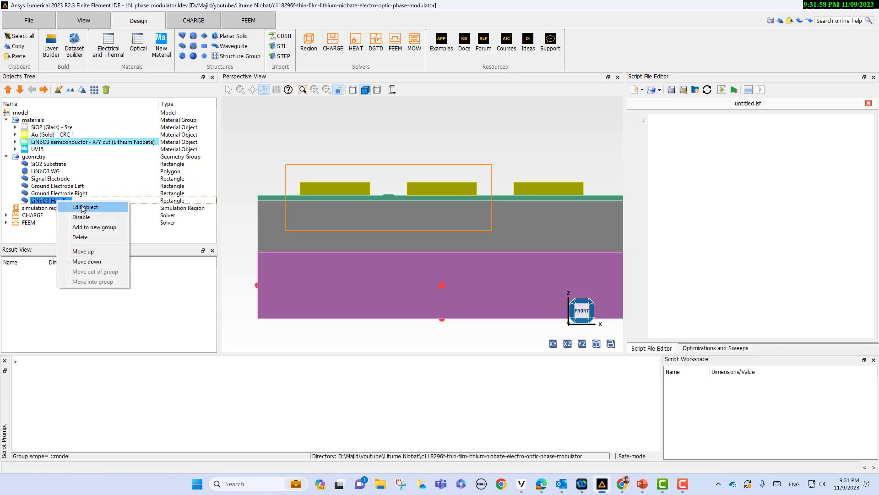
{"action": "left_click", "coordinate": [83, 207]}
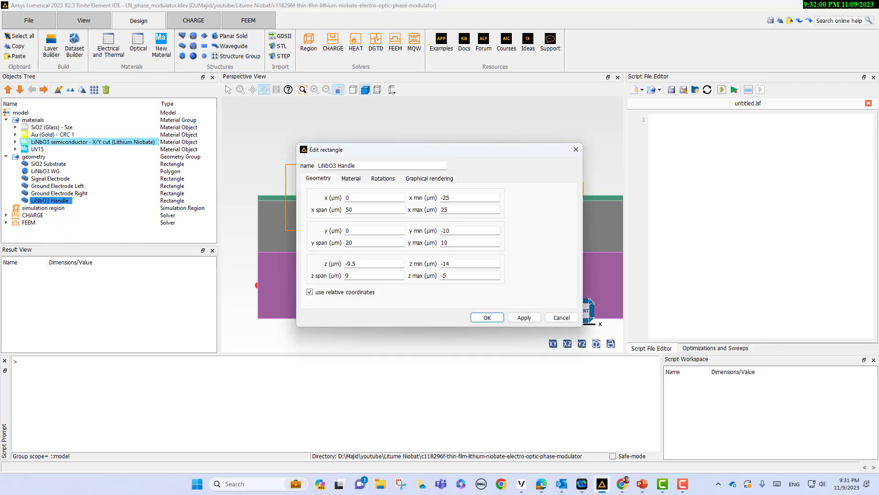
{"action": "double_click", "coordinate": [356, 210]}
{"action": "left_click", "coordinate": [367, 278]}
{"action": "left_click", "coordinate": [353, 179]}
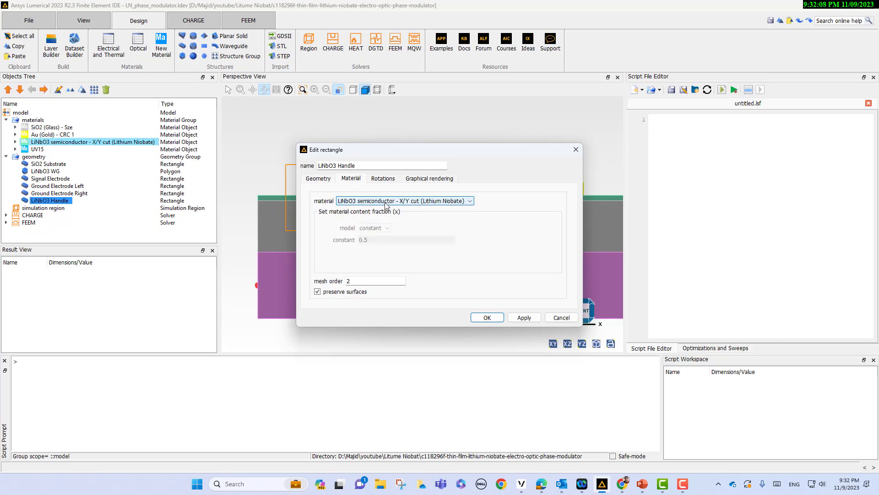
{"action": "left_click", "coordinate": [563, 318]}
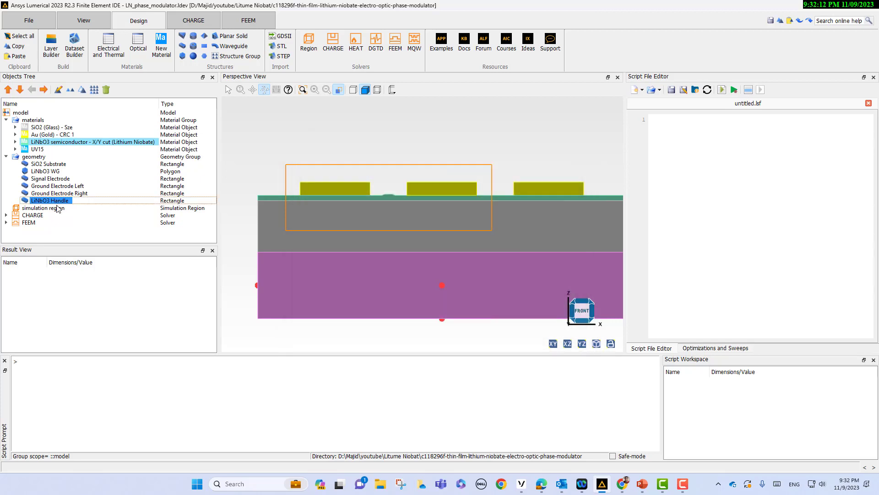
Open the properties of Ground Electrode Right for inspection, and highlight the other electrodes in the model
{"action": "left_click", "coordinate": [48, 194]}
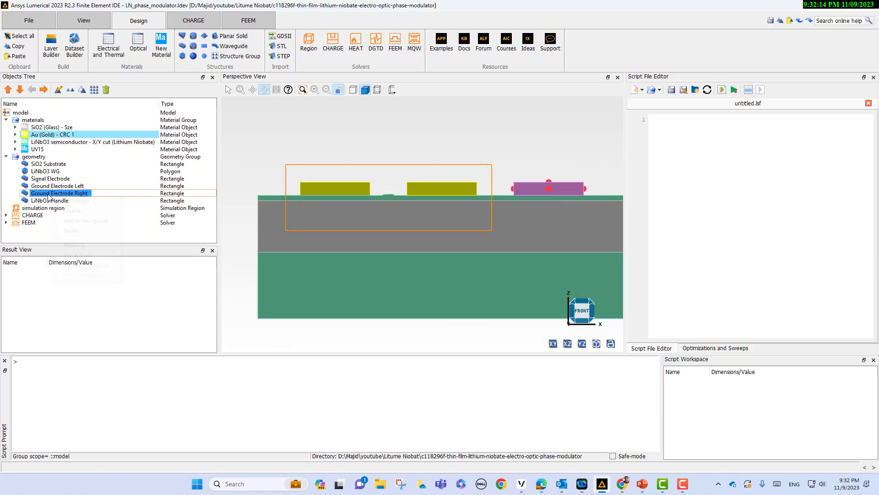
{"action": "right_click", "coordinate": [48, 197]}
{"action": "left_click", "coordinate": [73, 199]}
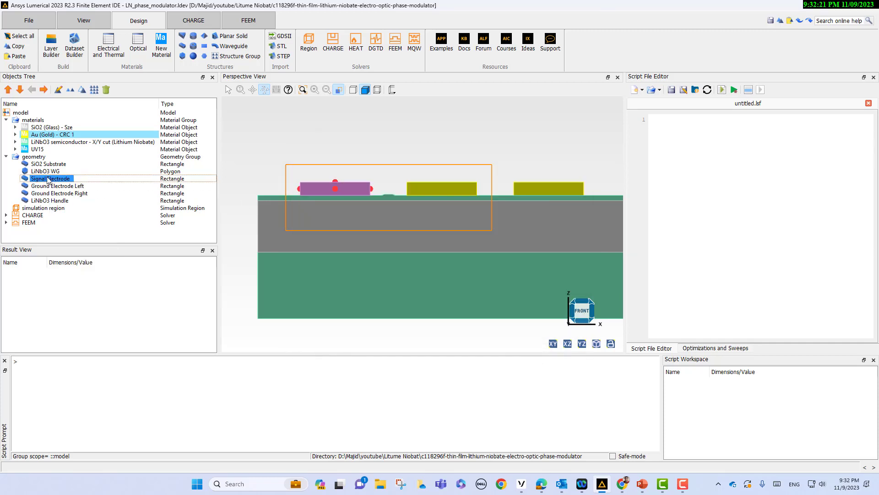
{"action": "left_click", "coordinate": [50, 178]}
Inspect the LiNbO3 WG polygon's vertices and material assignment, and close its properties without changes
{"action": "left_click", "coordinate": [45, 170]}
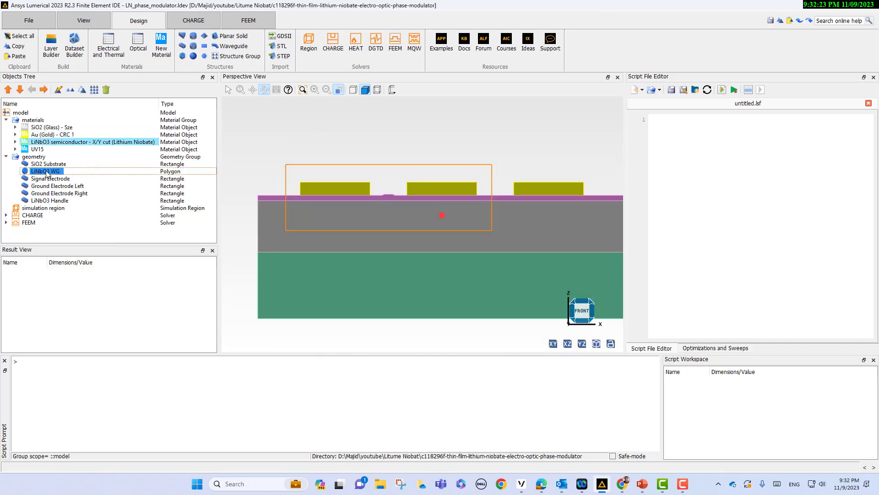
{"action": "right_click", "coordinate": [47, 174]}
{"action": "left_click", "coordinate": [69, 177]}
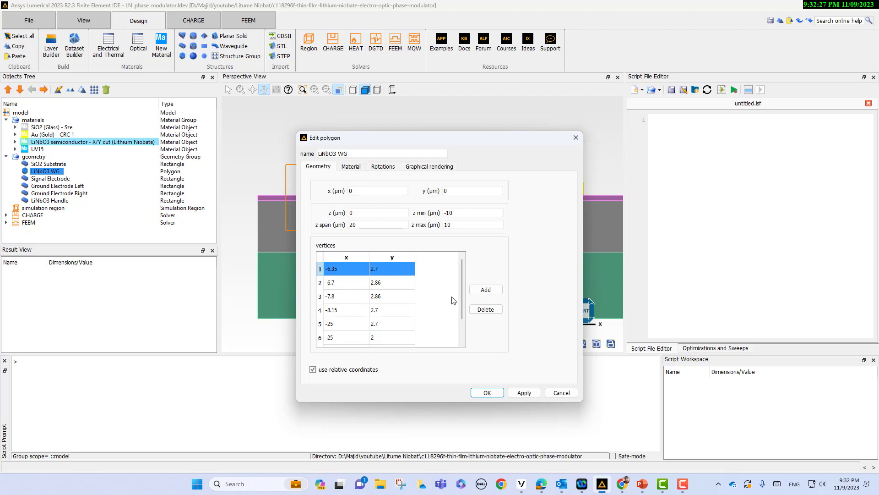
{"action": "scroll", "coordinate": [463, 303], "scroll_direction": "down", "scroll_amount": 2}
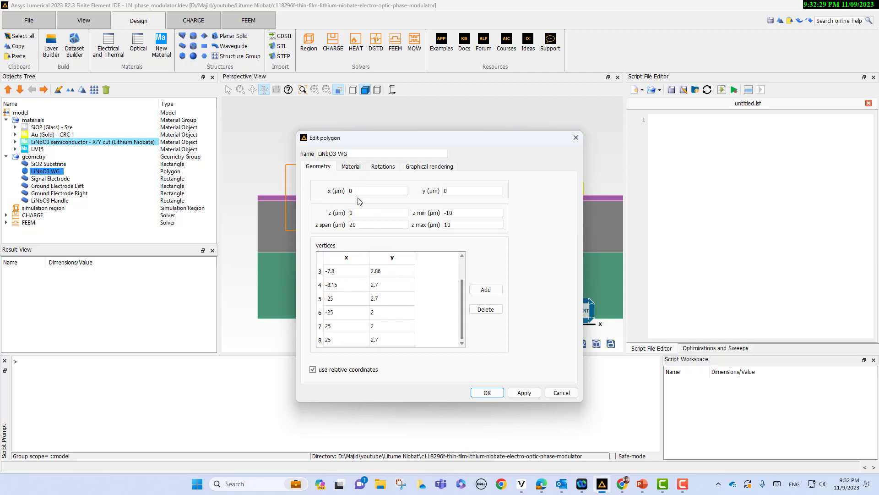
{"action": "left_click", "coordinate": [351, 167]}
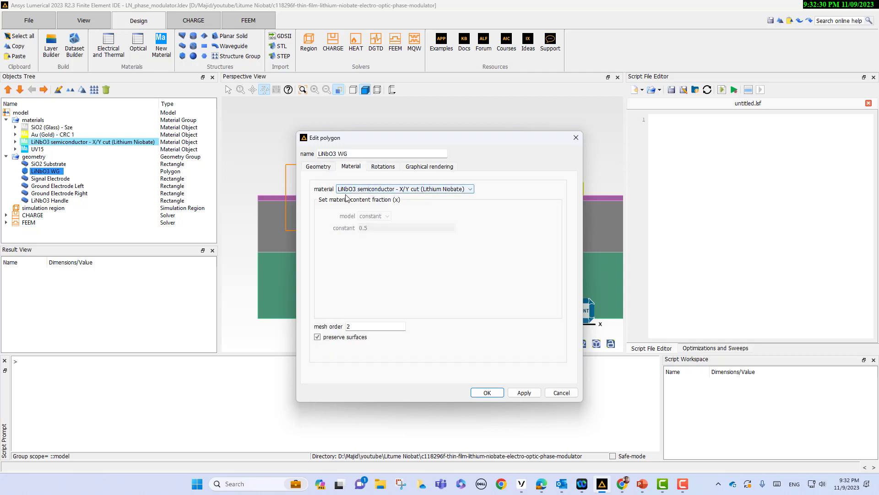
{"action": "left_click", "coordinate": [561, 392]}
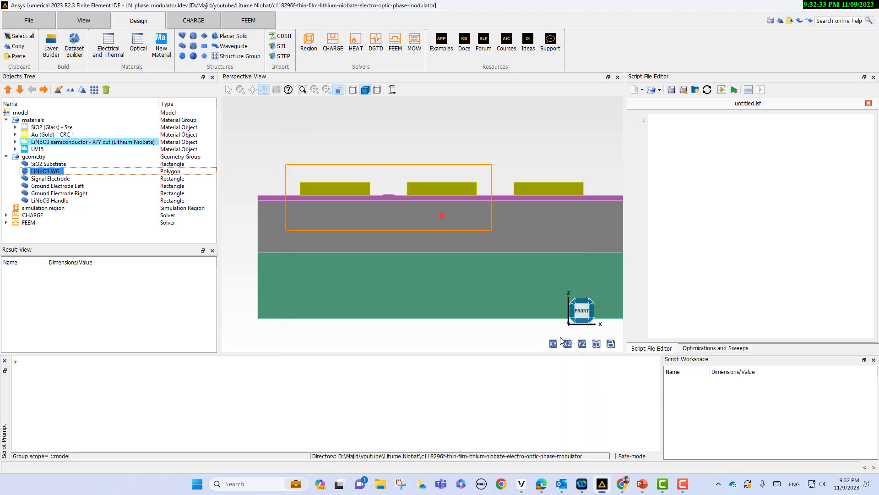
Examine the modulator structure in 3D and in the XY, XZ and YZ plane views, fitting the whole model
{"action": "left_click_drag", "start_coordinate": [364, 232], "coordinate": [302, 264]}
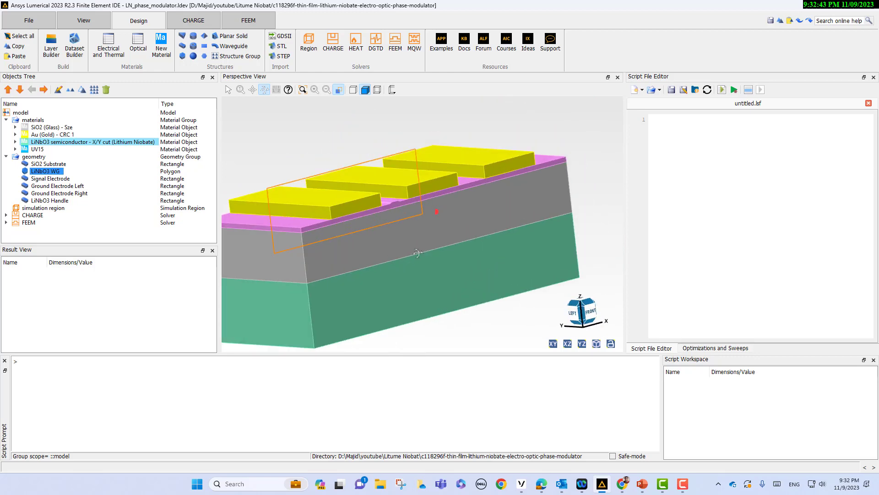
{"action": "left_click_drag", "start_coordinate": [417, 254], "coordinate": [331, 255]}
{"action": "left_click_drag", "start_coordinate": [456, 259], "coordinate": [455, 257]}
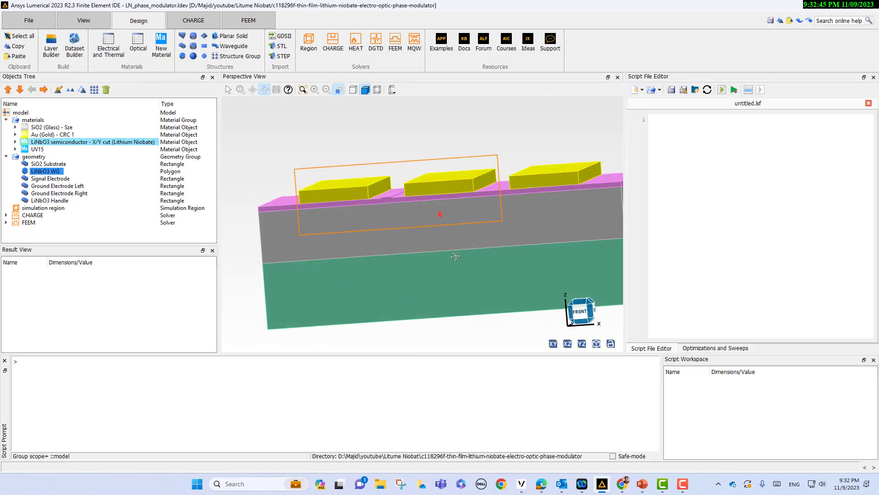
{"action": "left_click", "coordinate": [554, 344]}
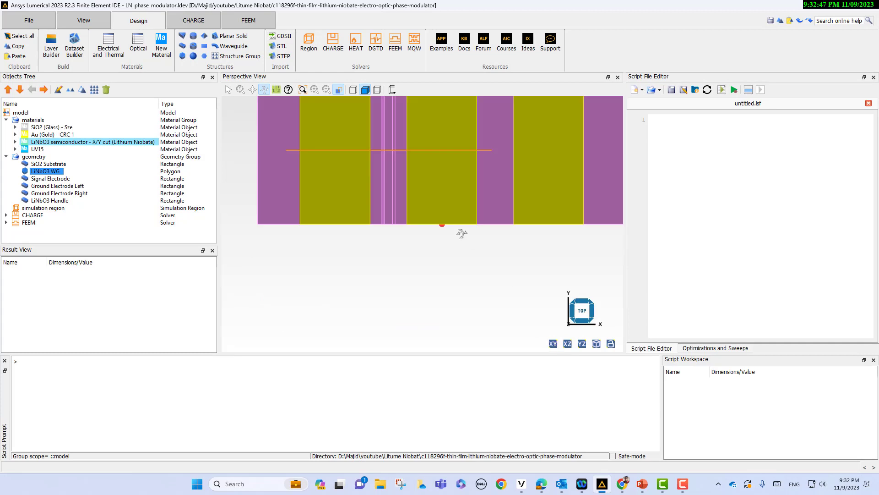
{"action": "left_click", "coordinate": [303, 90]}
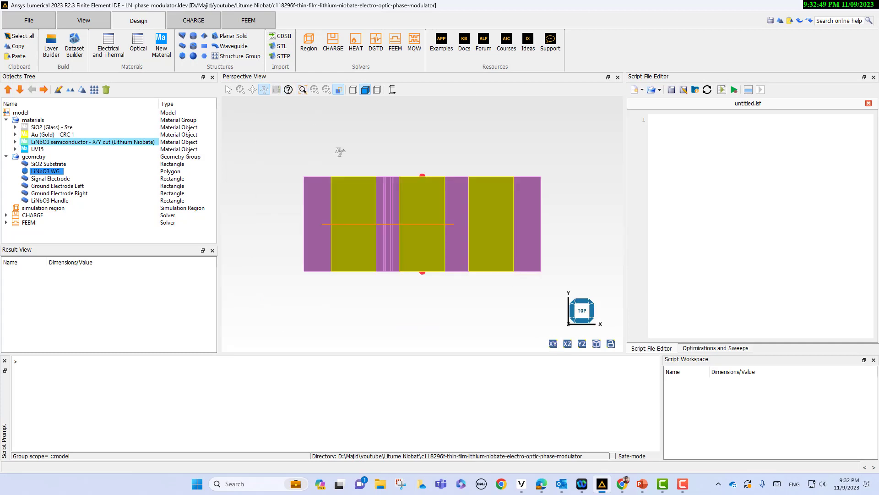
{"action": "left_click", "coordinate": [567, 343]}
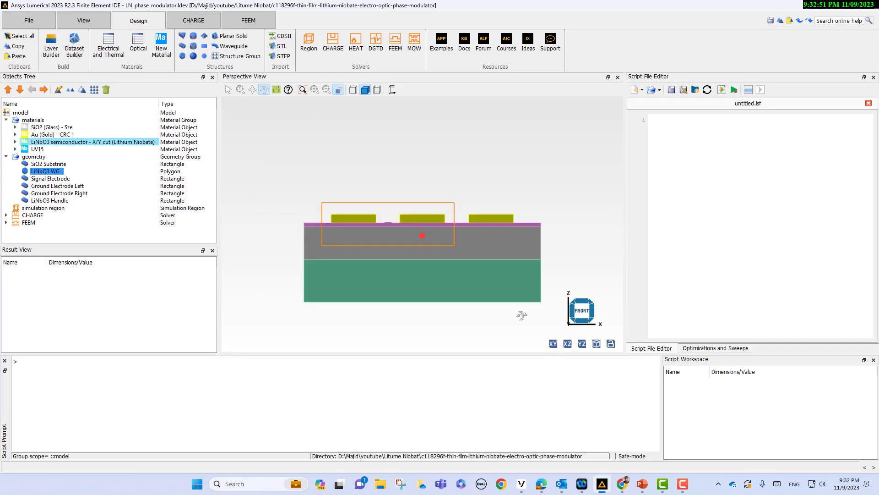
{"action": "left_click", "coordinate": [582, 344]}
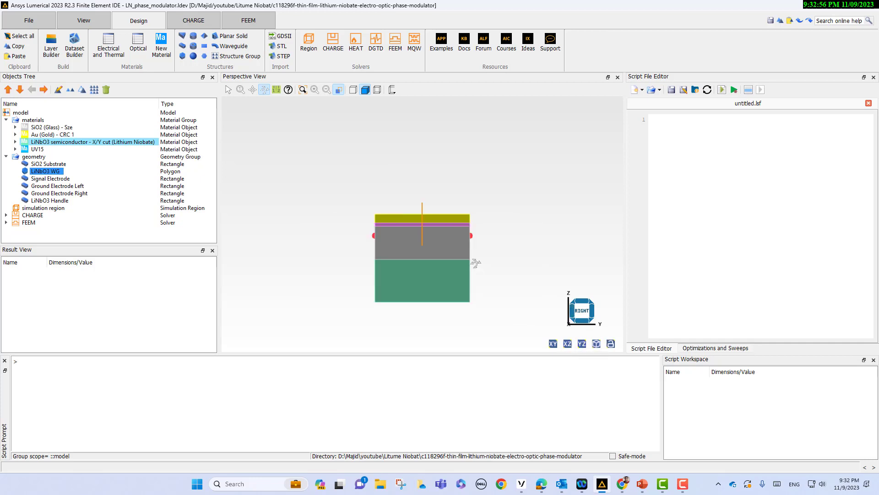
Inspect the DC permittivity, fundamental and mobility settings of LiNbO3 semiconductor - X/Y cut in the electrical/thermal material database
{"action": "left_click", "coordinate": [568, 344]}
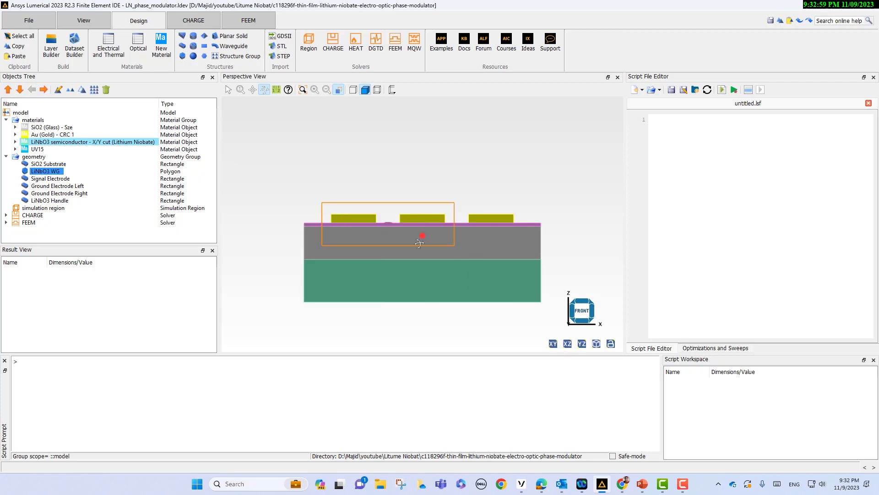
{"action": "scroll", "coordinate": [396, 211], "scroll_direction": "up", "scroll_amount": 1}
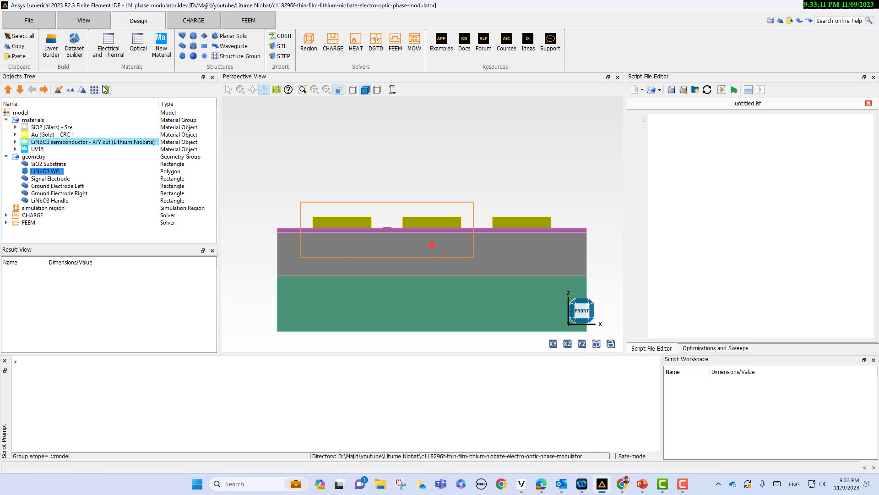
{"action": "left_click", "coordinate": [110, 46]}
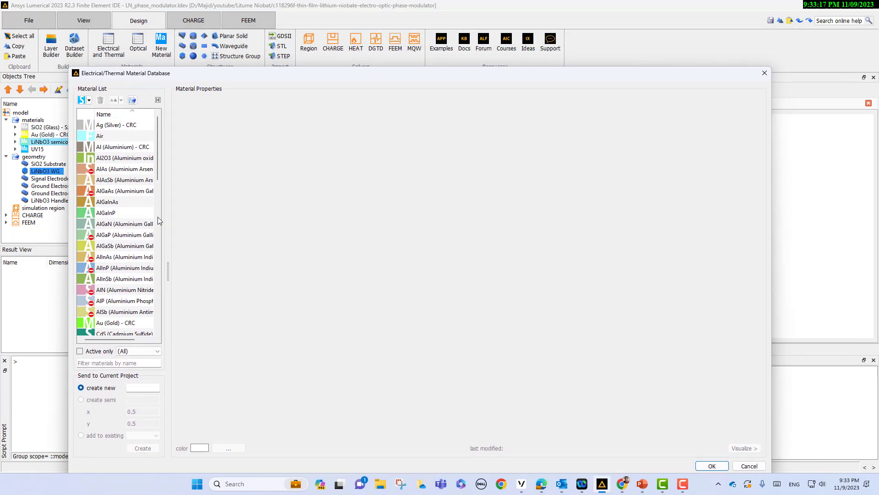
{"action": "left_click_drag", "start_coordinate": [161, 169], "coordinate": [178, 296]}
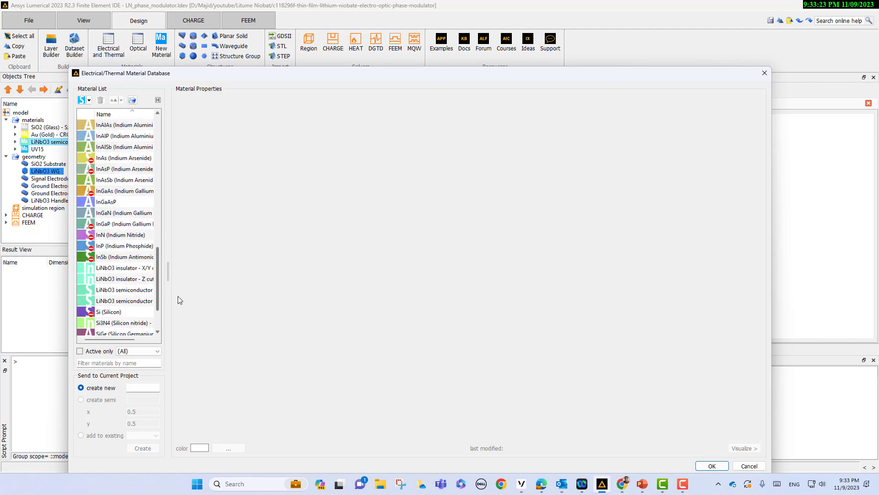
{"action": "left_click_drag", "start_coordinate": [168, 271], "coordinate": [266, 275]}
{"action": "left_click", "coordinate": [157, 290]}
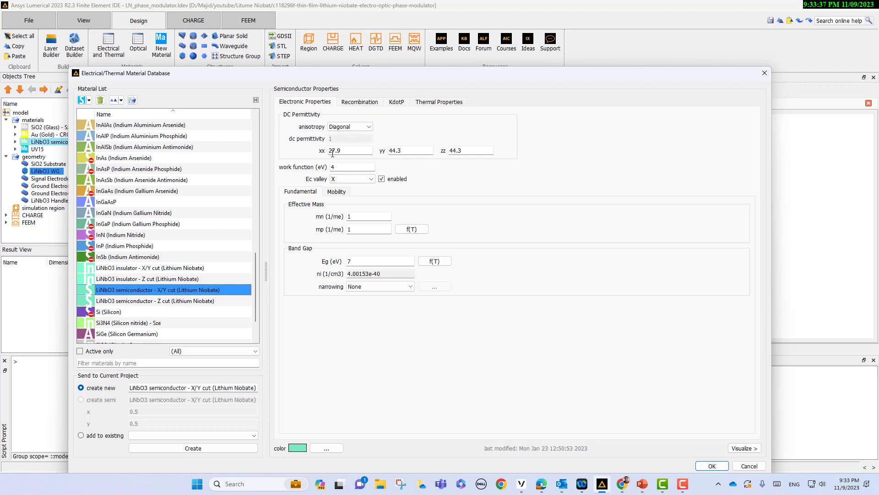
{"action": "left_click_drag", "start_coordinate": [353, 150], "coordinate": [319, 150]}
{"action": "left_click_drag", "start_coordinate": [409, 151], "coordinate": [389, 151]}
{"action": "left_click", "coordinate": [344, 192]}
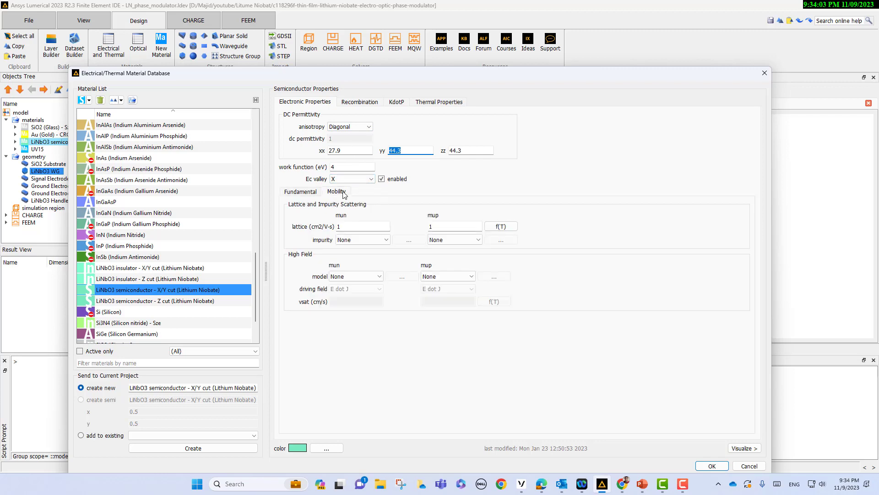
{"action": "left_click", "coordinate": [307, 195]}
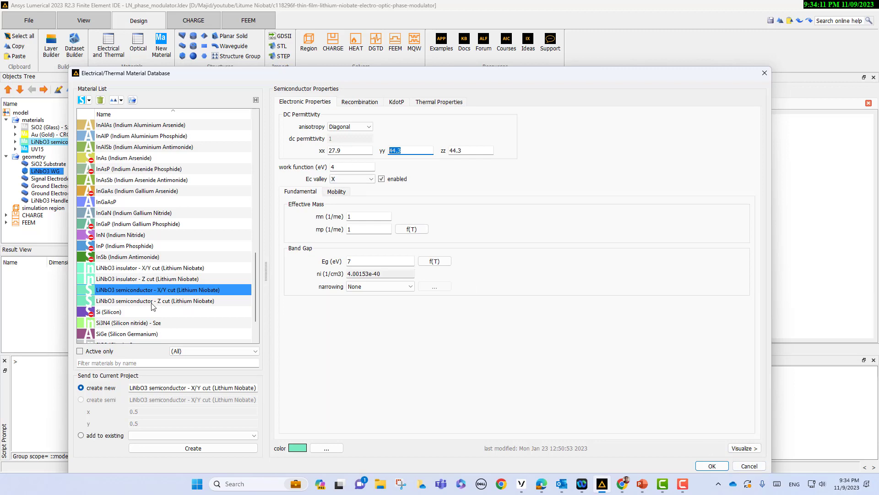
Compare the permittivity of the LiNbO3 insulator and semiconductor materials in X/Y cut and Z cut, and close the material database without changes
{"action": "left_click", "coordinate": [122, 281]}
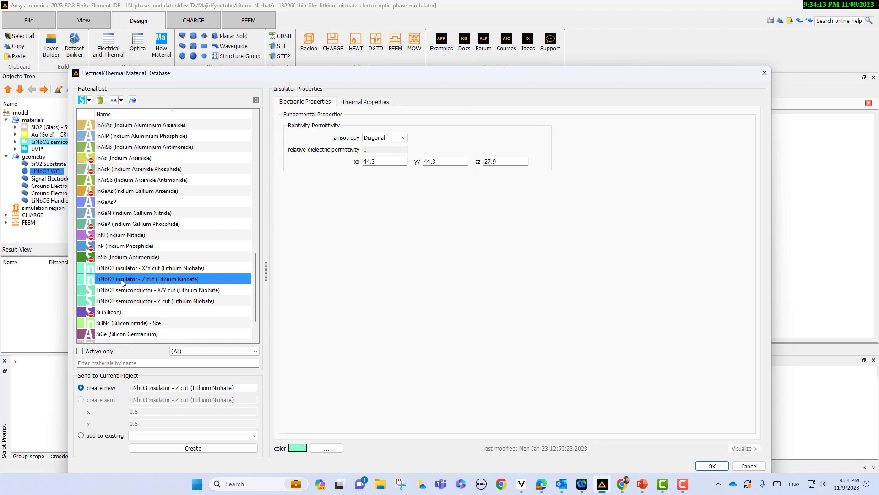
{"action": "left_click", "coordinate": [123, 269]}
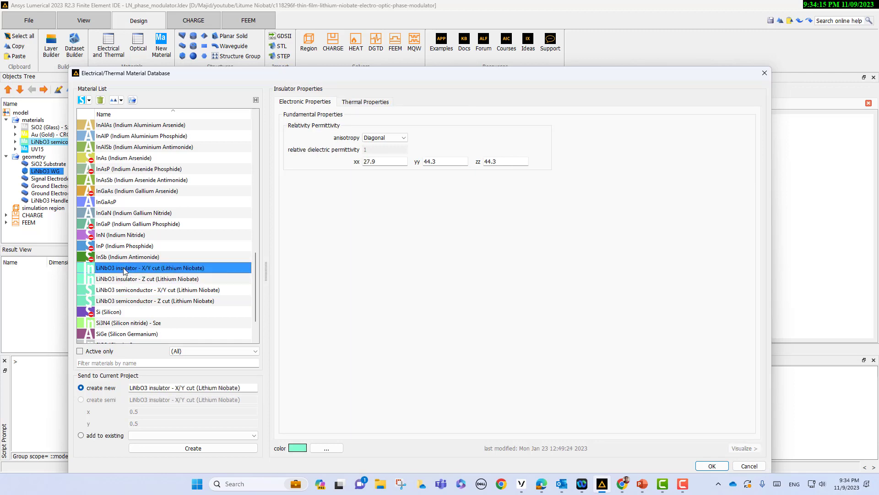
{"action": "left_click", "coordinate": [124, 279]}
{"action": "left_click", "coordinate": [125, 269]}
{"action": "left_click", "coordinate": [127, 280]}
{"action": "left_click", "coordinate": [128, 269]}
{"action": "left_click", "coordinate": [129, 281]}
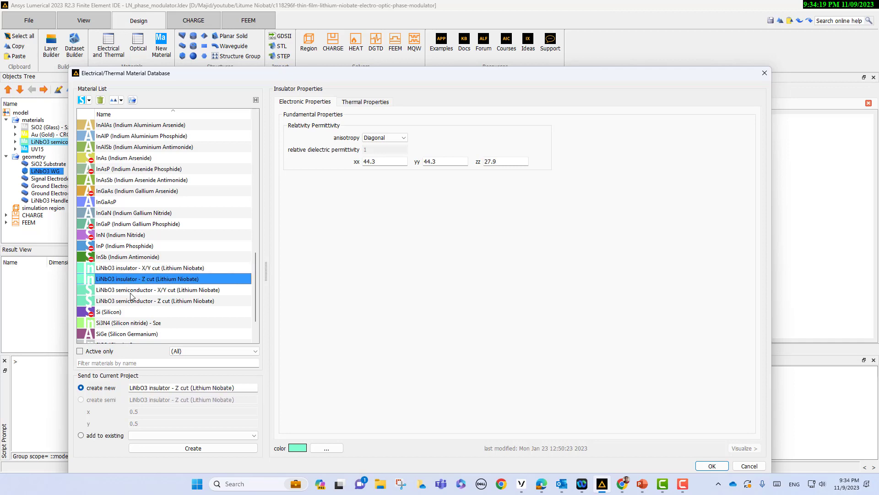
{"action": "left_click", "coordinate": [129, 291]}
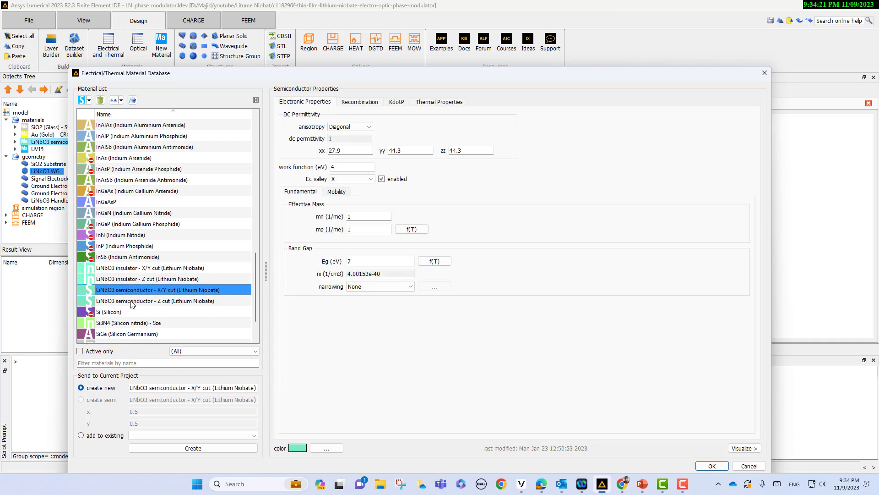
{"action": "left_click", "coordinate": [117, 299]}
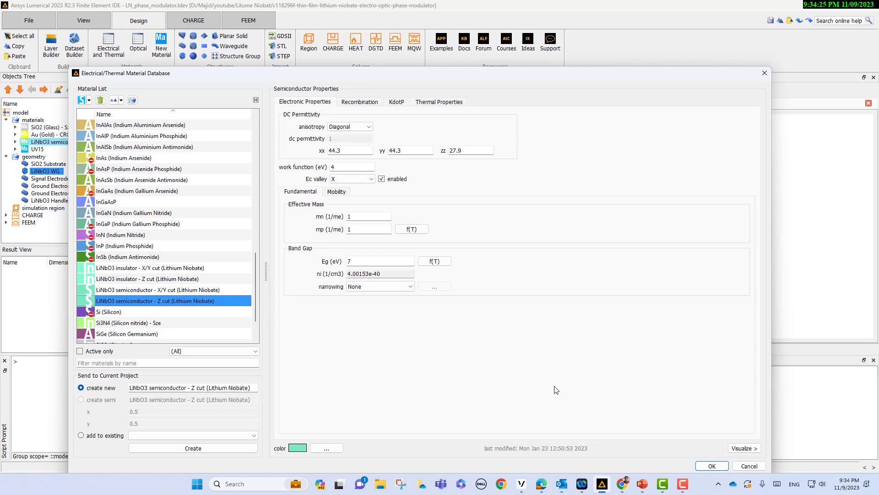
{"action": "left_click", "coordinate": [749, 466]}
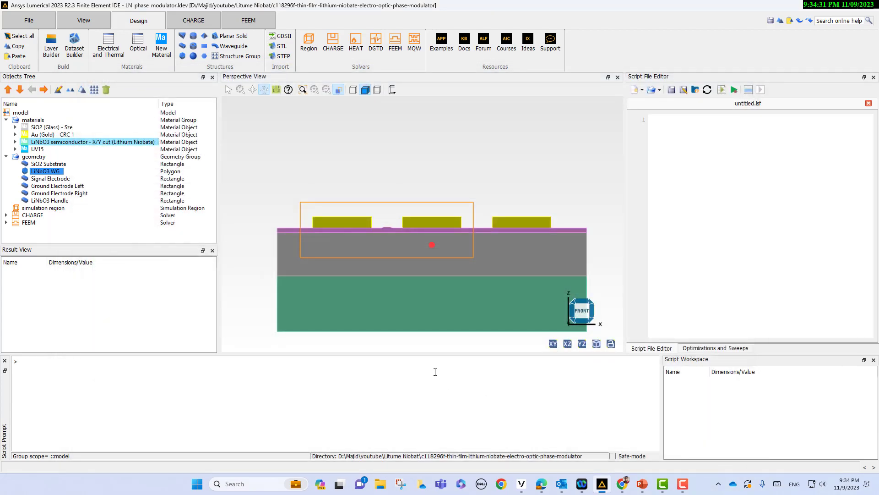
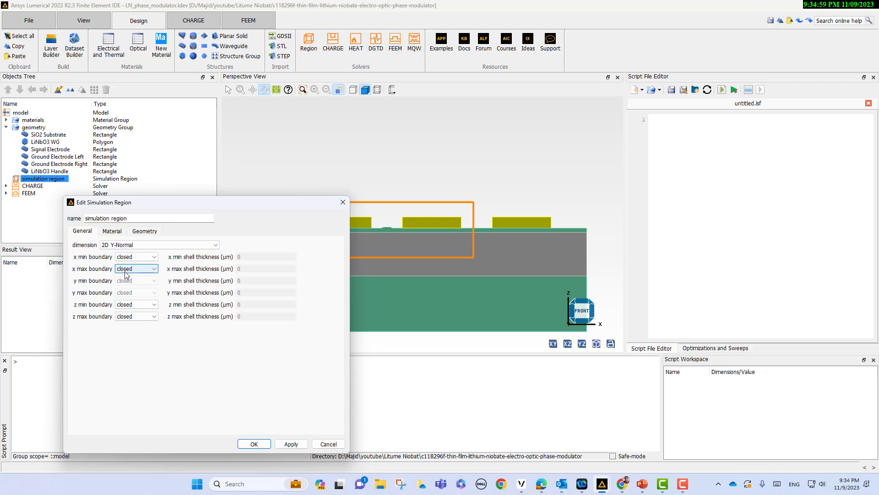
Check the simulation region's background material, and inspect the UV15 permittivity in the electrical/thermal material database without making changes
{"action": "left_click", "coordinate": [112, 231]}
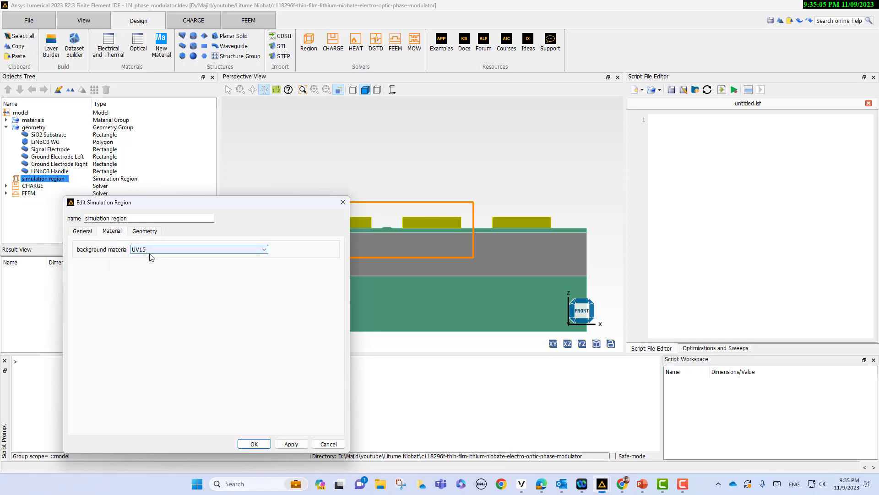
{"action": "left_click", "coordinate": [328, 443]}
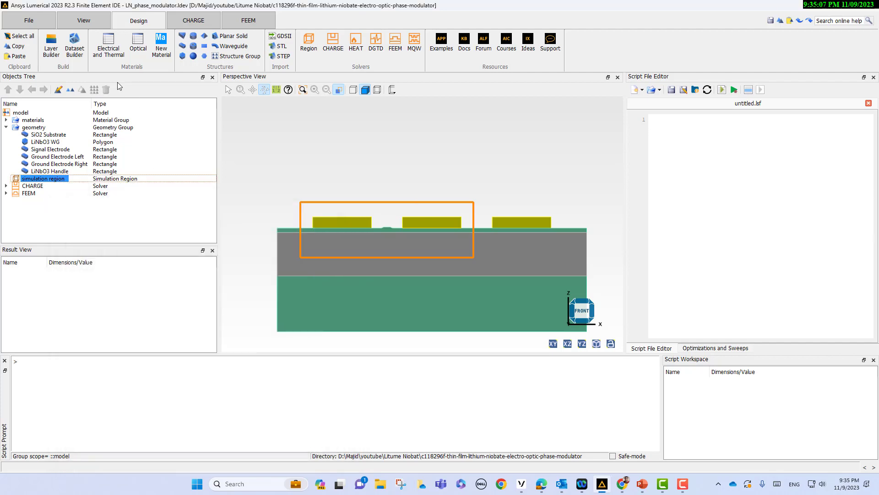
{"action": "left_click", "coordinate": [109, 53]}
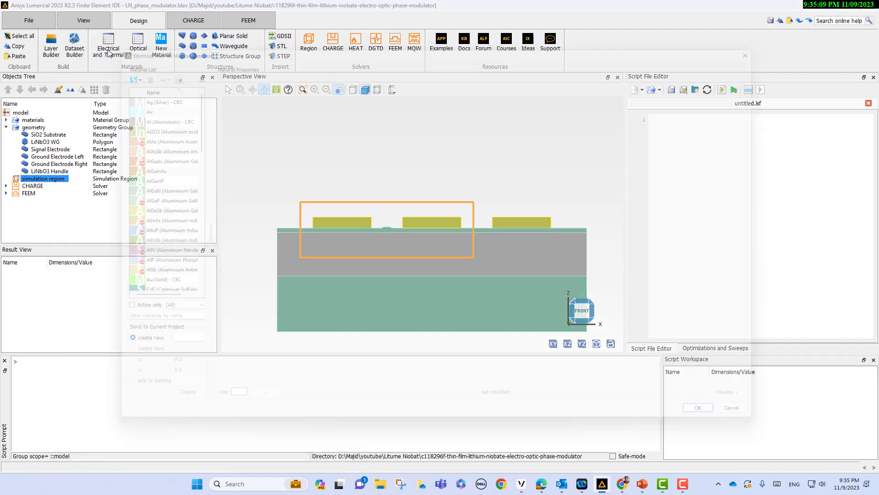
{"action": "left_click_drag", "start_coordinate": [177, 127], "coordinate": [179, 293]}
{"action": "left_click", "coordinate": [129, 275]}
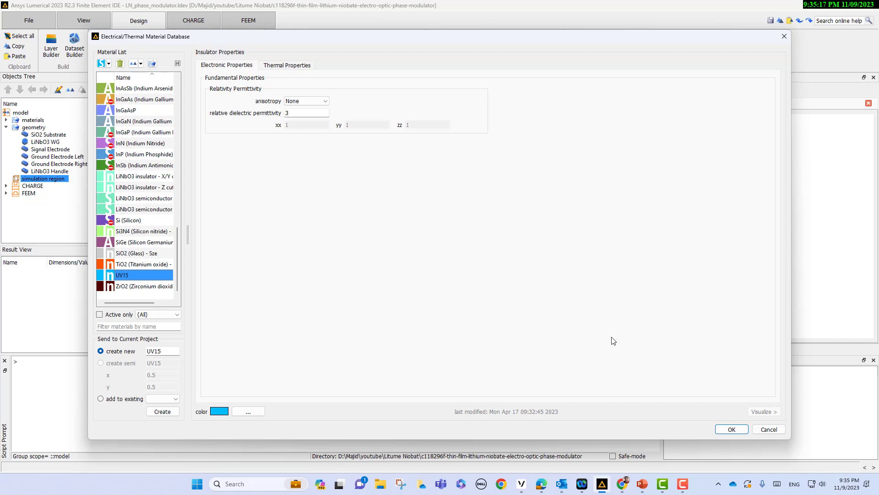
{"action": "left_click", "coordinate": [769, 429]}
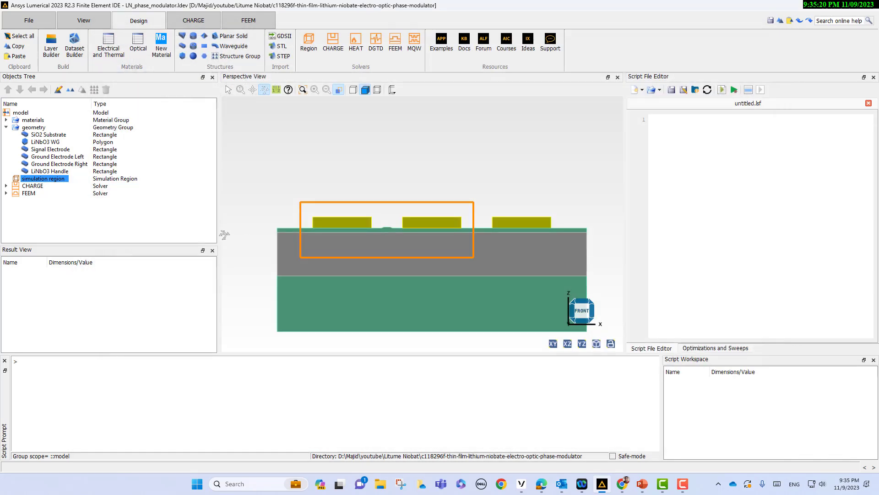
Inspect the simulation region's x and z spans in its geometry settings, and close its properties without changes
{"action": "right_click", "coordinate": [32, 183]}
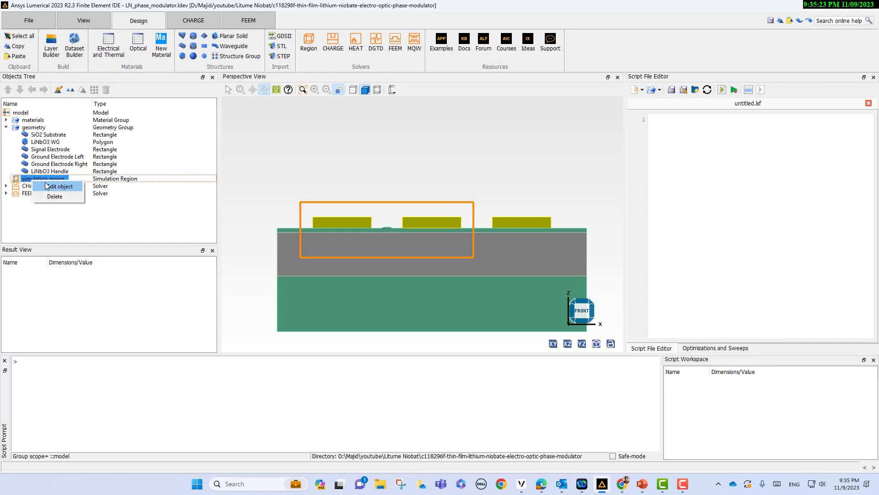
{"action": "left_click", "coordinate": [53, 187]}
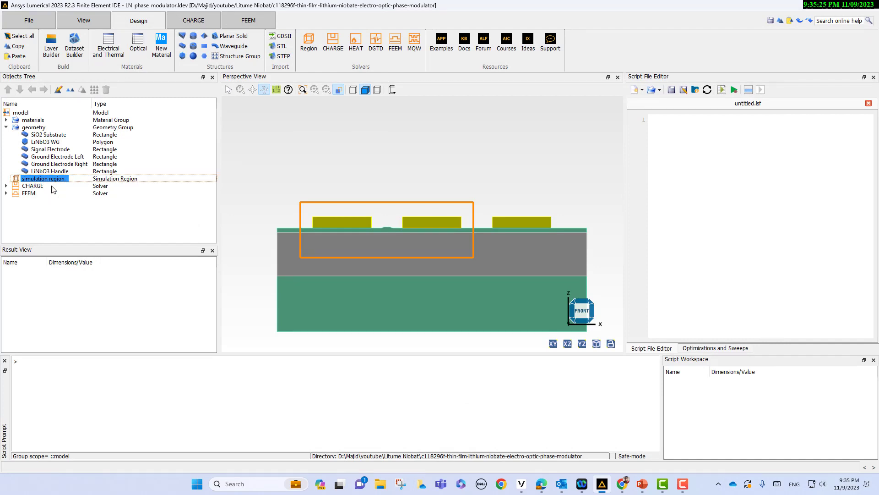
{"action": "left_click", "coordinate": [354, 138]}
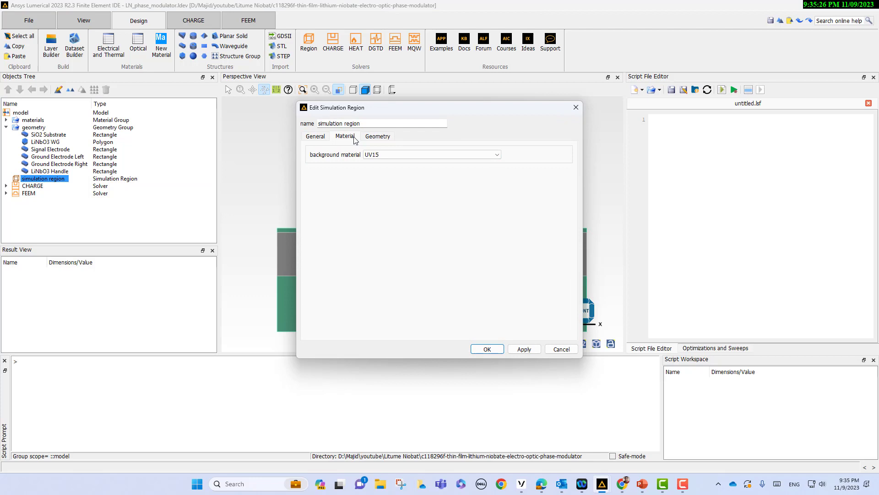
{"action": "left_click", "coordinate": [383, 139]}
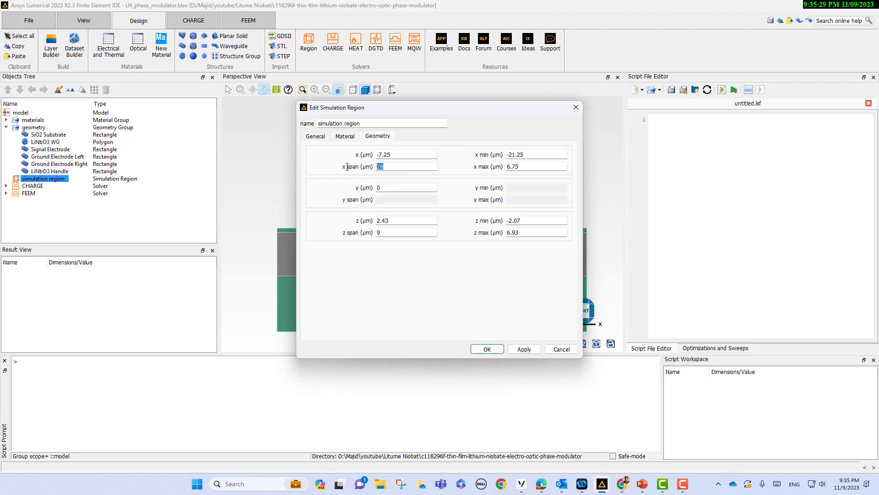
{"action": "left_click", "coordinate": [391, 235]}
{"action": "left_click", "coordinate": [562, 349]}
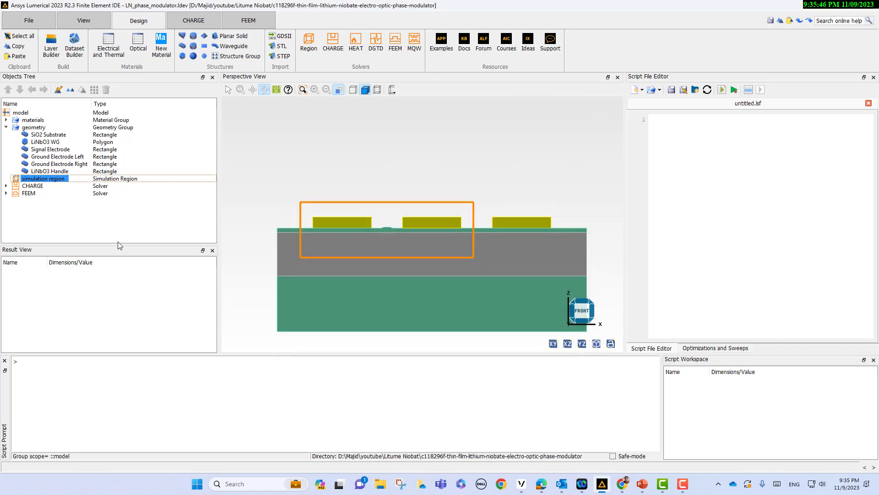
Review the CHARGE solver's general settings, including the simulation region, norm length, temperature dependence and solver mode
{"action": "left_click", "coordinate": [6, 186]}
{"action": "right_click", "coordinate": [27, 188]}
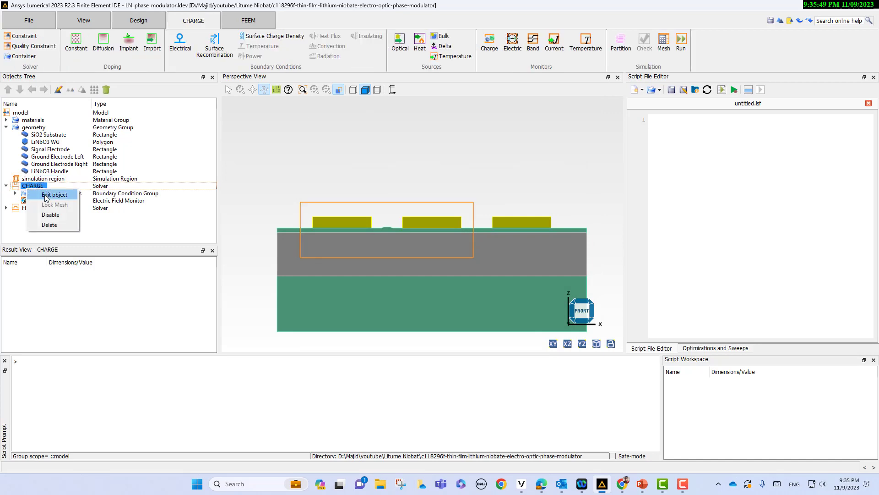
{"action": "left_click", "coordinate": [48, 199]}
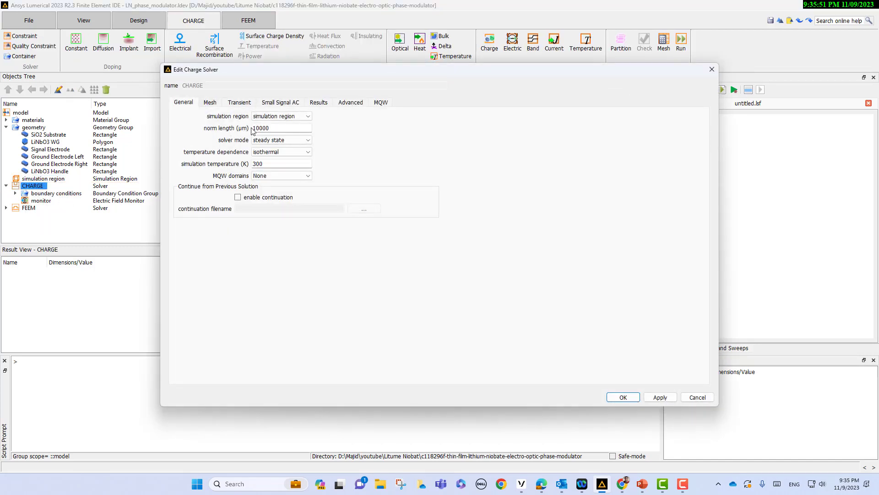
{"action": "left_click", "coordinate": [269, 117]}
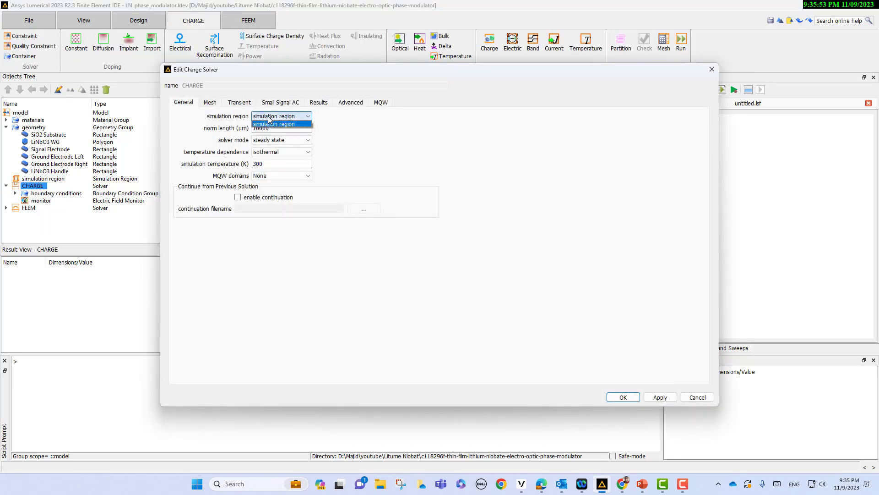
{"action": "left_click", "coordinate": [271, 123]}
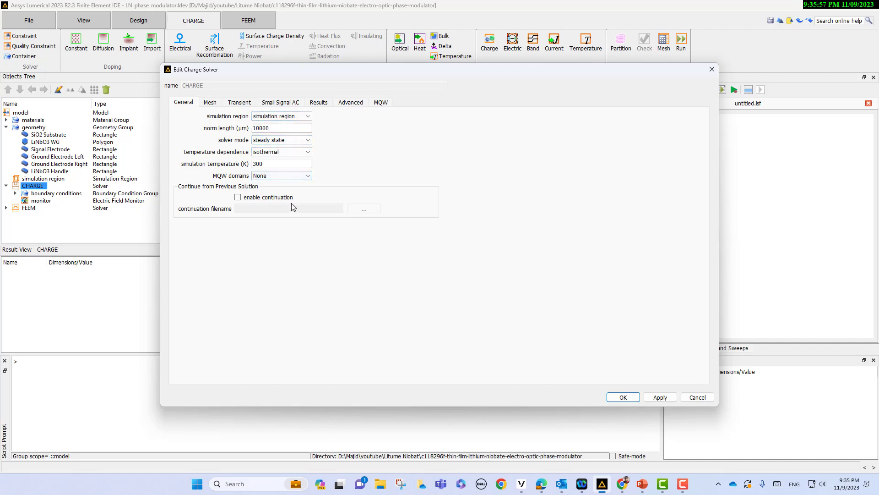
{"action": "left_click", "coordinate": [281, 153]}
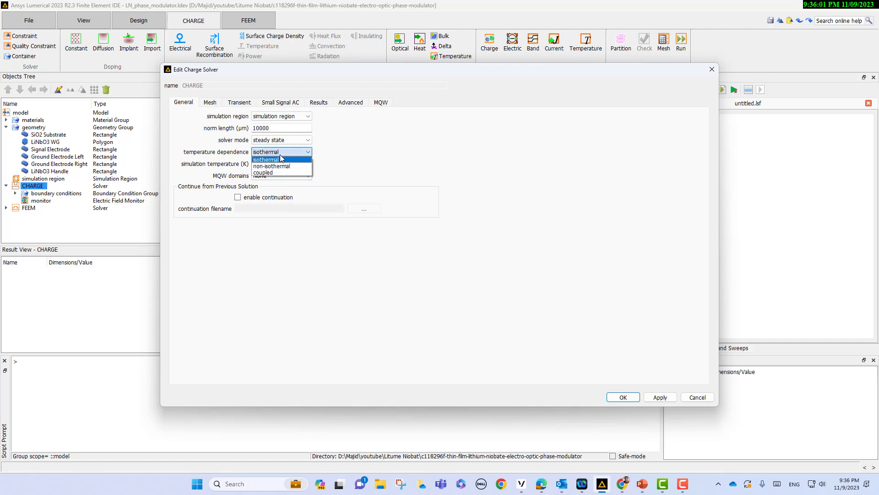
{"action": "left_click", "coordinate": [281, 159]}
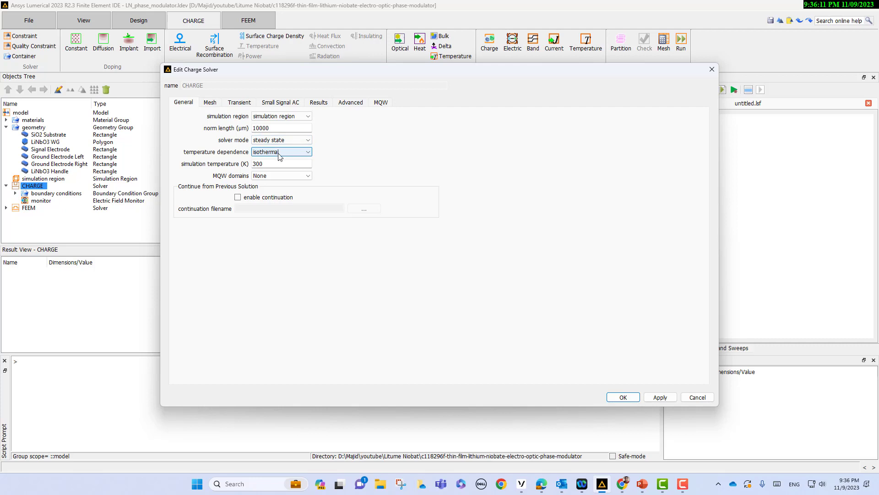
{"action": "left_click", "coordinate": [278, 141]}
{"action": "left_click", "coordinate": [278, 142]}
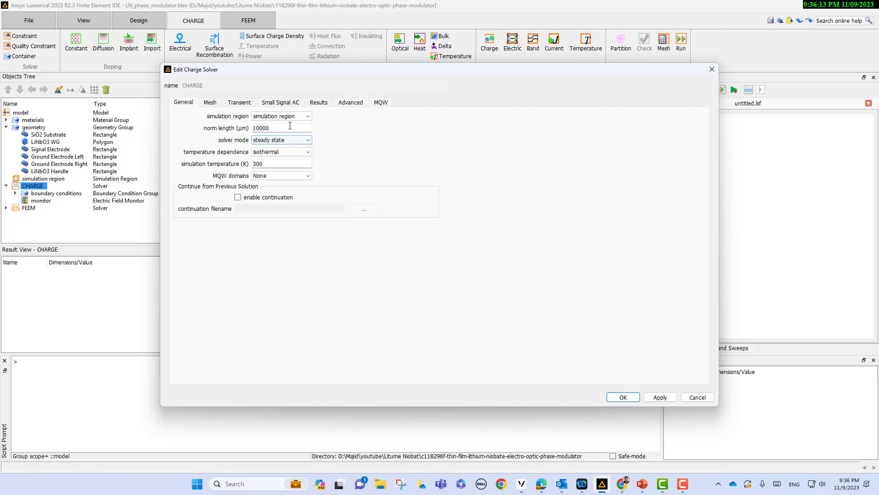
Review the CHARGE solver's mesh constraints and advanced convergence settings, and close its properties without changes
{"action": "left_click", "coordinate": [217, 105]}
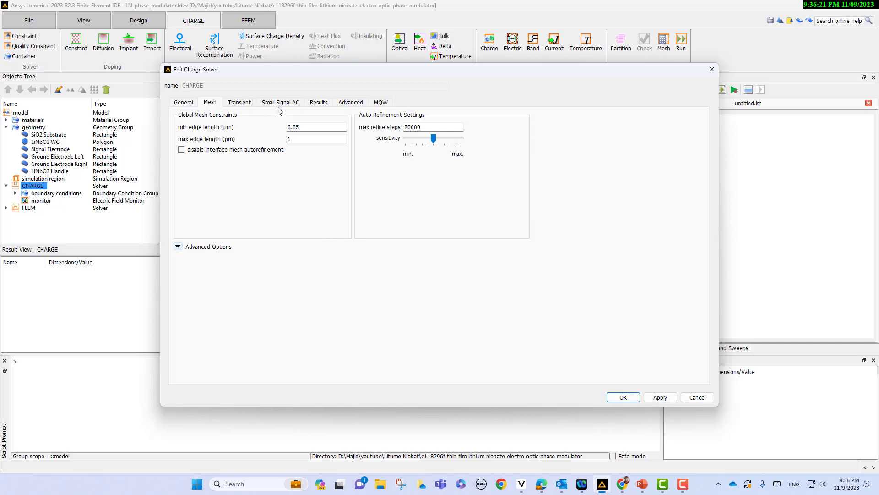
{"action": "left_click", "coordinate": [350, 106]}
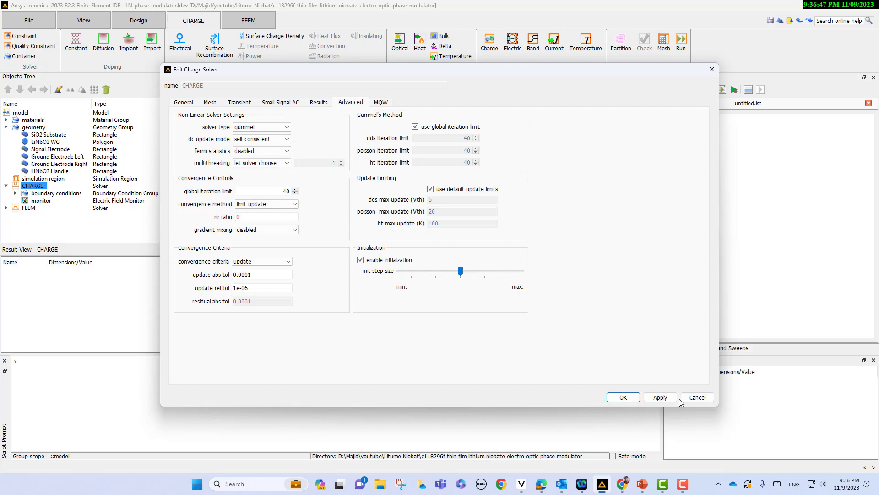
{"action": "left_click", "coordinate": [697, 397]}
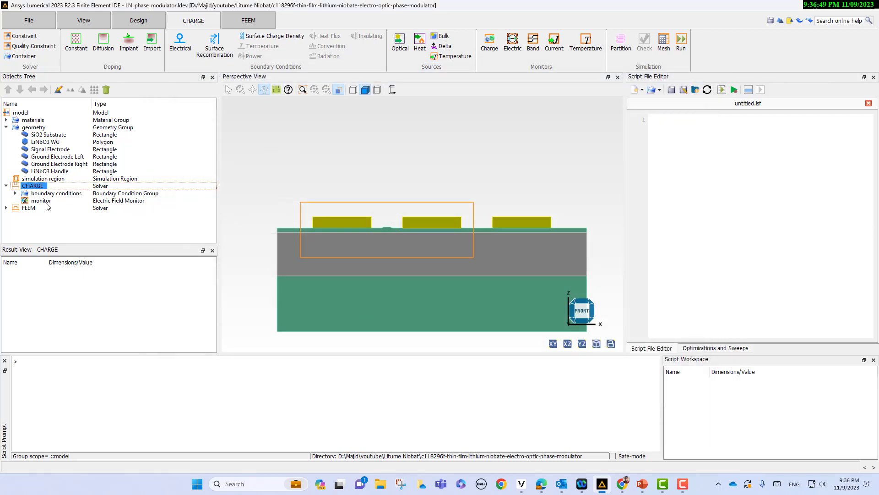
Review the general and geometry settings of the Ground_L electrical boundary condition, and close them without changes
{"action": "left_click", "coordinate": [15, 194]}
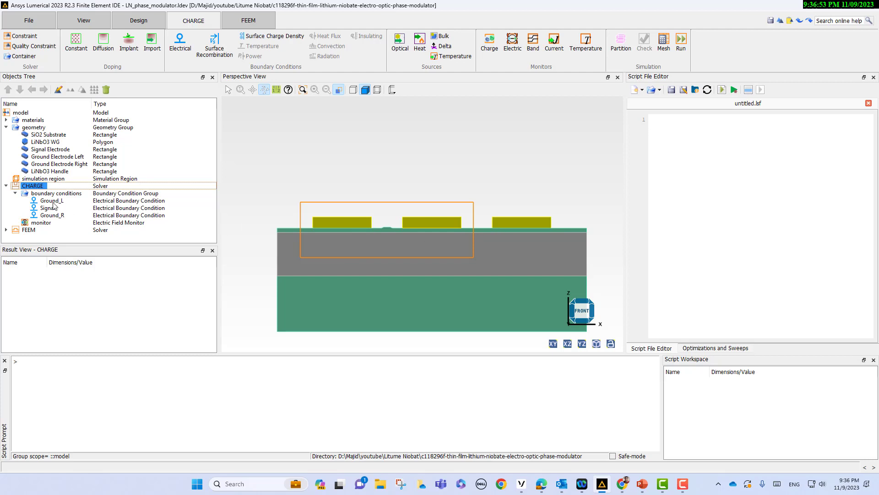
{"action": "left_click", "coordinate": [52, 201]}
{"action": "left_click", "coordinate": [52, 209]}
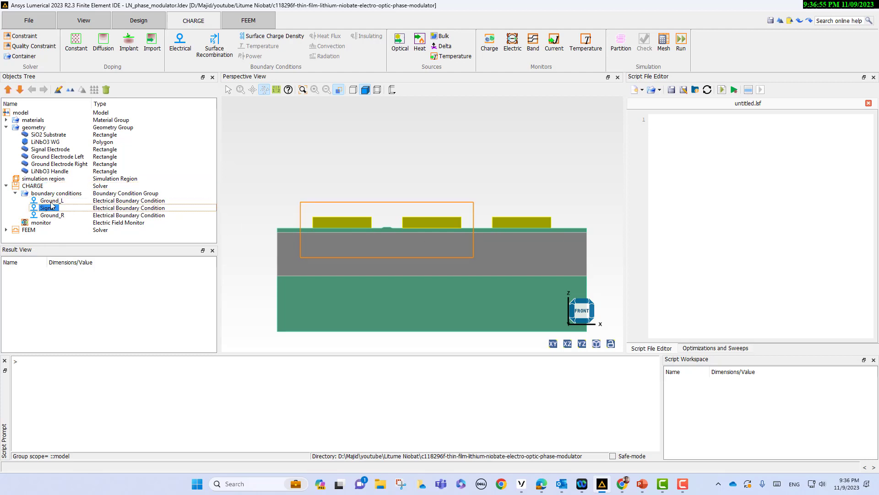
{"action": "left_click", "coordinate": [51, 201]}
{"action": "right_click", "coordinate": [51, 205]}
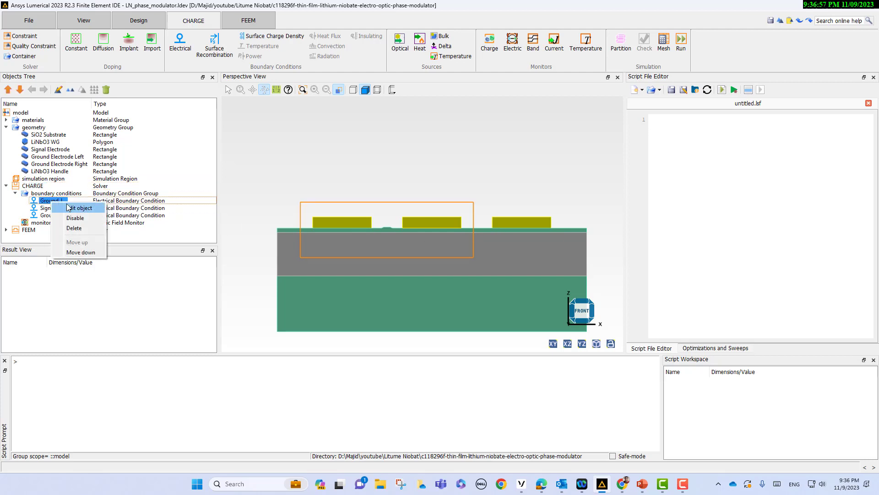
{"action": "left_click", "coordinate": [69, 208]}
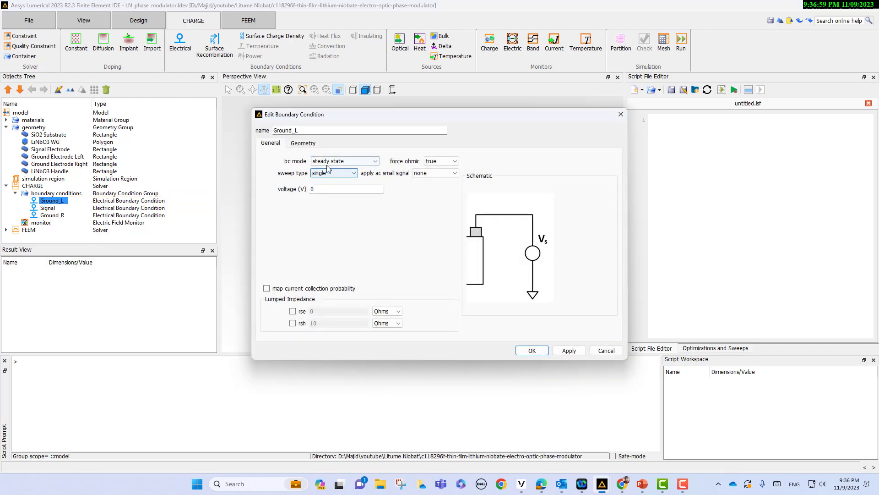
{"action": "left_click", "coordinate": [310, 143]}
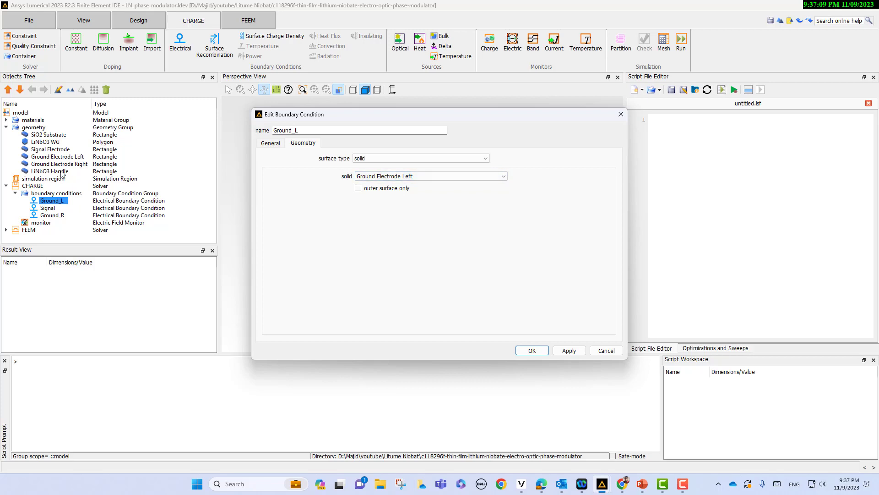
{"action": "left_click", "coordinate": [274, 143]}
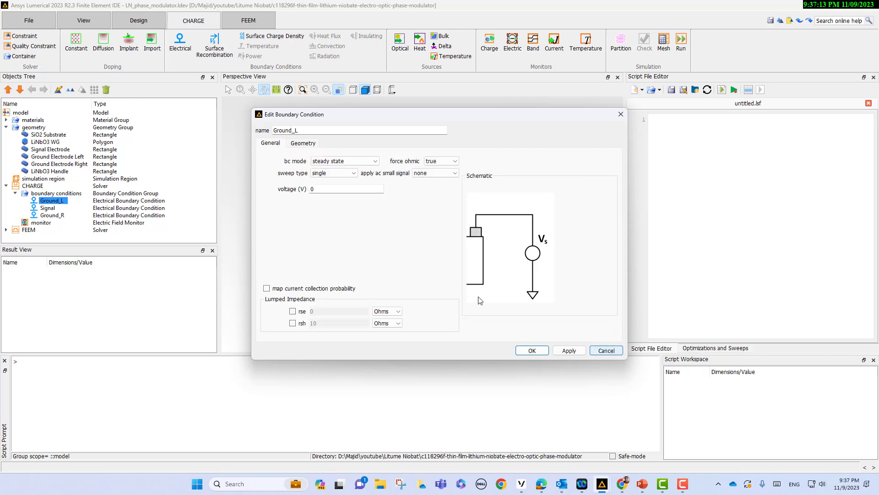
{"action": "left_click", "coordinate": [606, 351]}
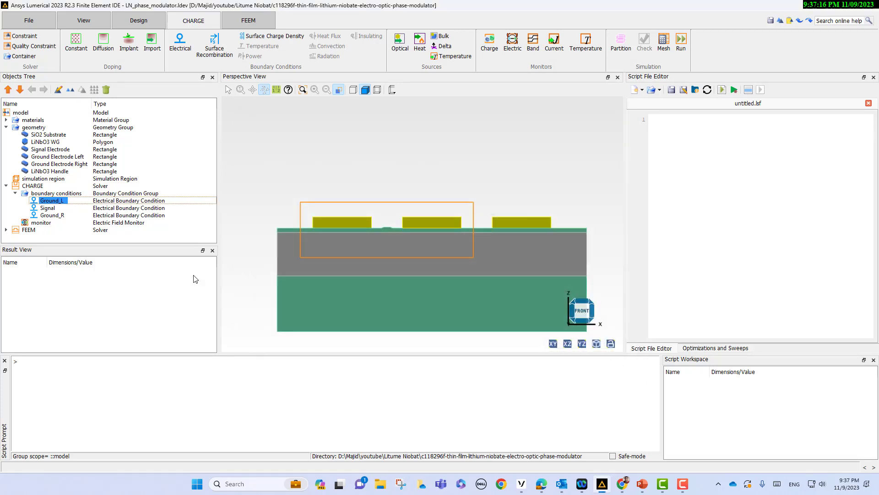
Review the Signal boundary condition's voltage sweep start, stop and interval, and close its settings without changes
{"action": "left_click", "coordinate": [54, 215]}
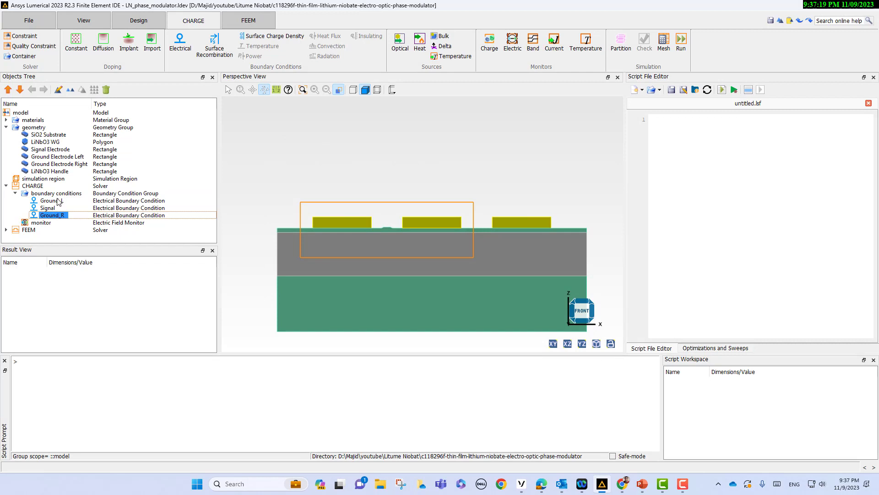
{"action": "left_click", "coordinate": [48, 208]}
{"action": "right_click", "coordinate": [48, 209]}
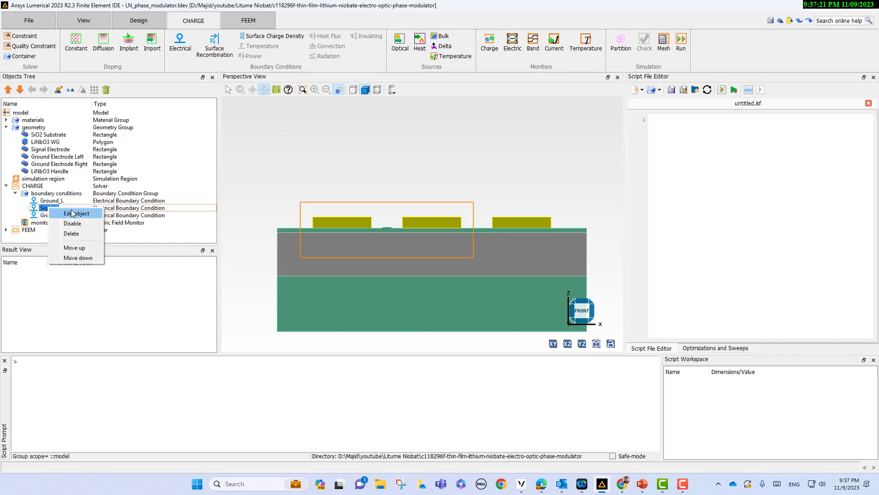
{"action": "left_click", "coordinate": [72, 213]}
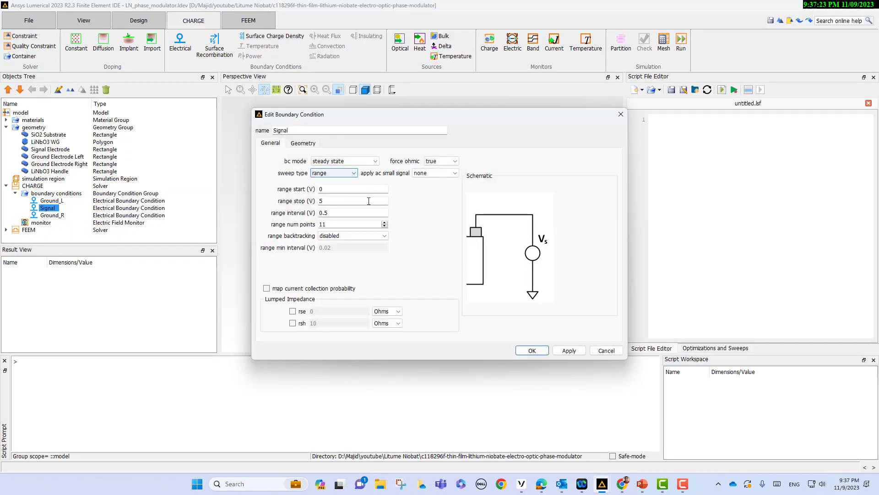
{"action": "double_click", "coordinate": [333, 189]}
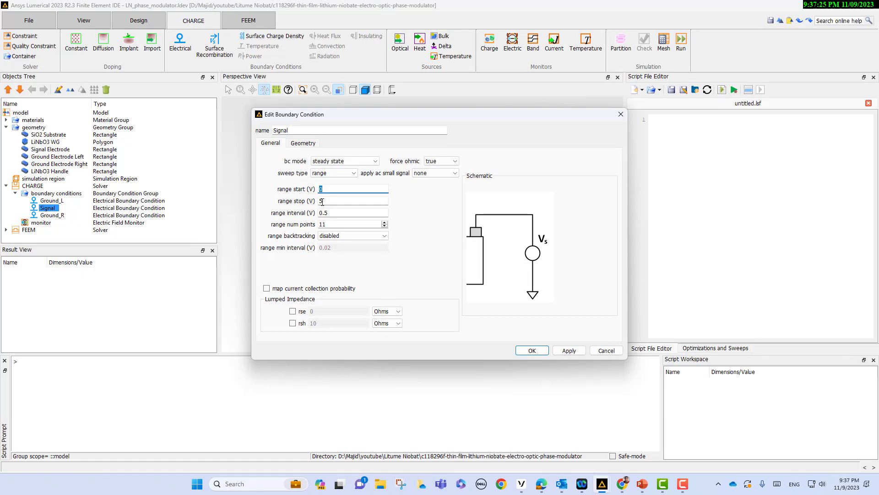
{"action": "key", "text": "Tab"}
{"action": "key", "text": "Tab"}
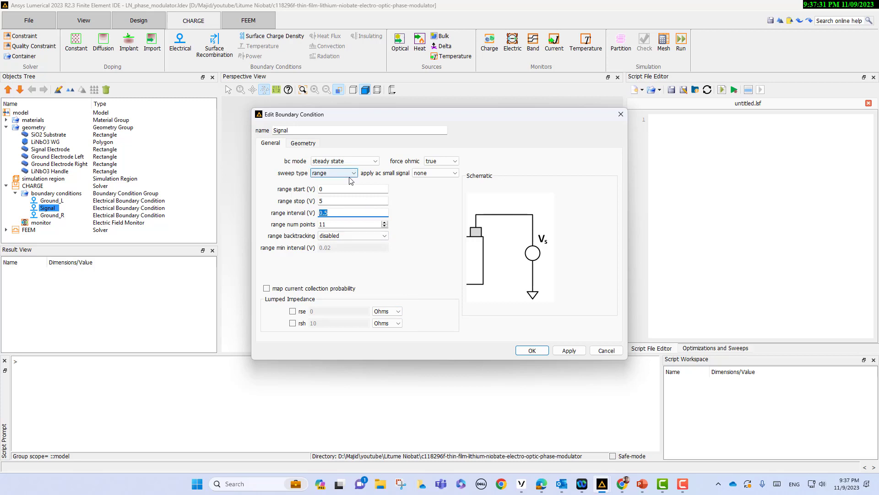
{"action": "left_click", "coordinate": [606, 350]}
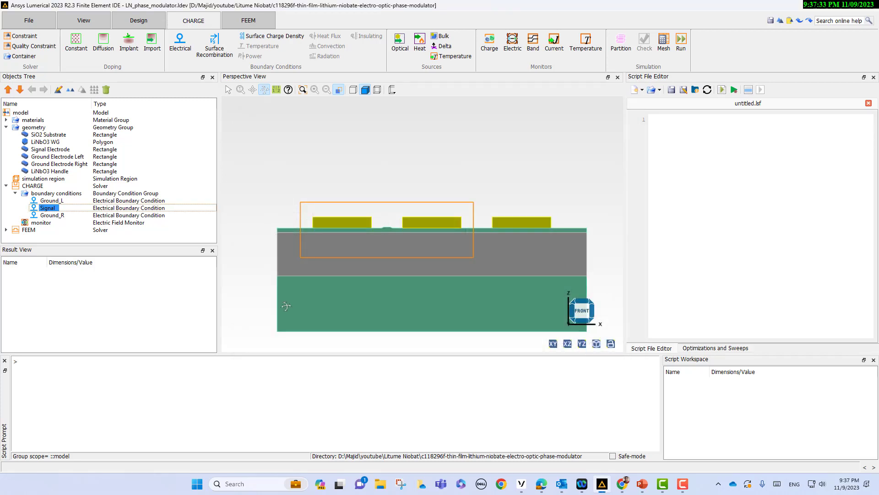
Collapse the CHARGE and geometry groups in the objects tree, and run the CHARGE simulation
{"action": "left_click", "coordinate": [41, 223]}
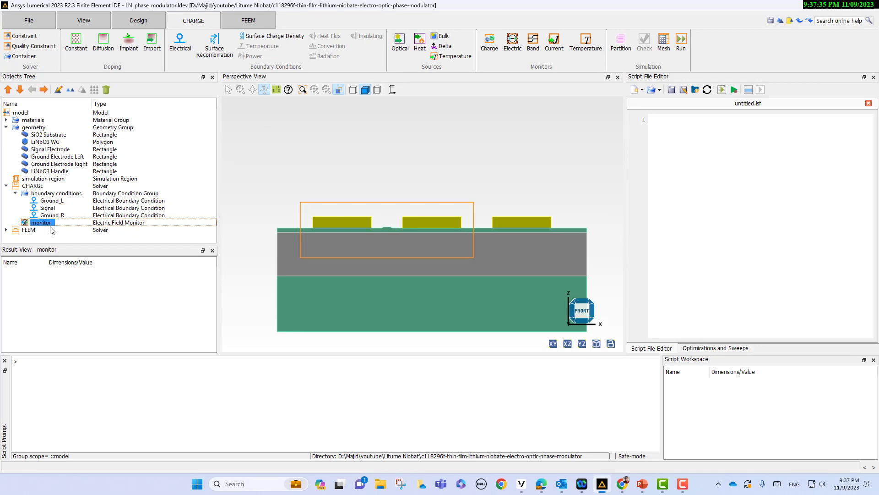
{"action": "left_click", "coordinate": [6, 185]}
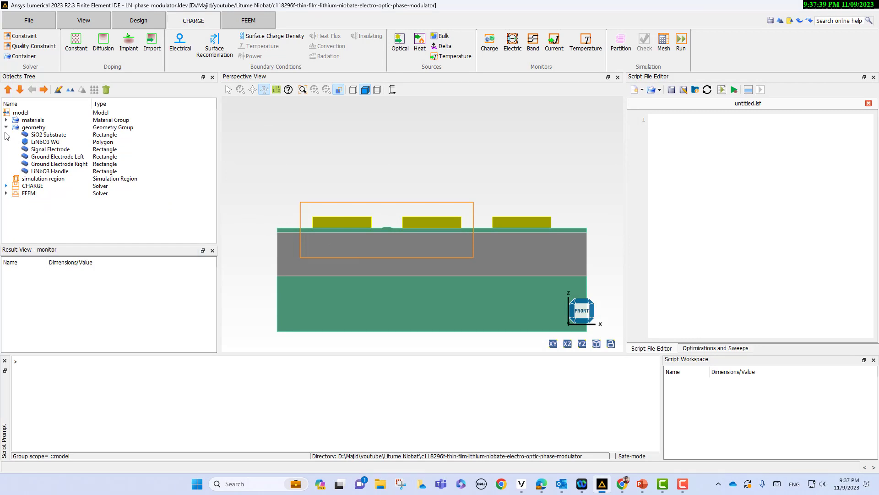
{"action": "left_click", "coordinate": [6, 127]}
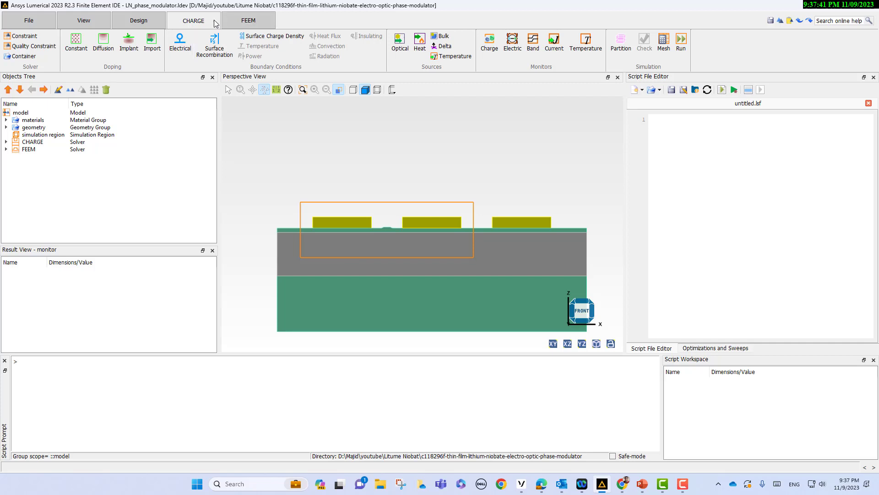
{"action": "left_click", "coordinate": [682, 44]}
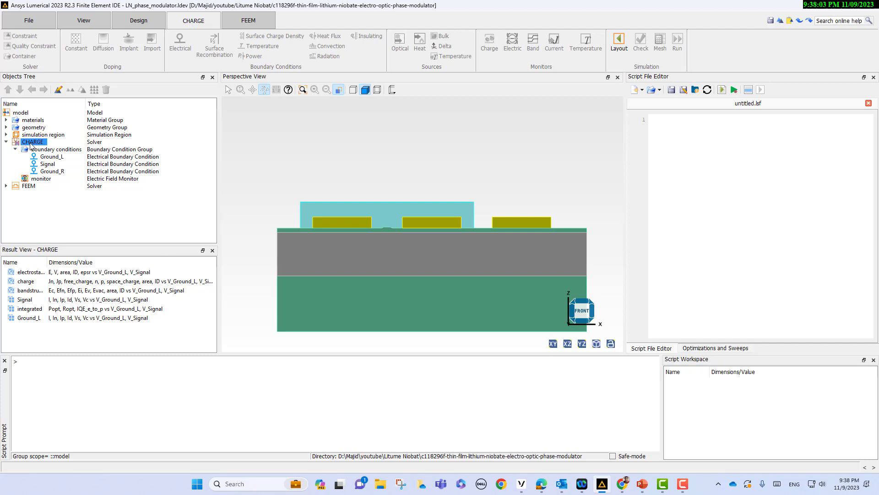
Widen the name column of the CHARGE results, and visualize the electrostatics result in a new visualizer
{"action": "left_click_drag", "start_coordinate": [48, 262], "coordinate": [129, 268]}
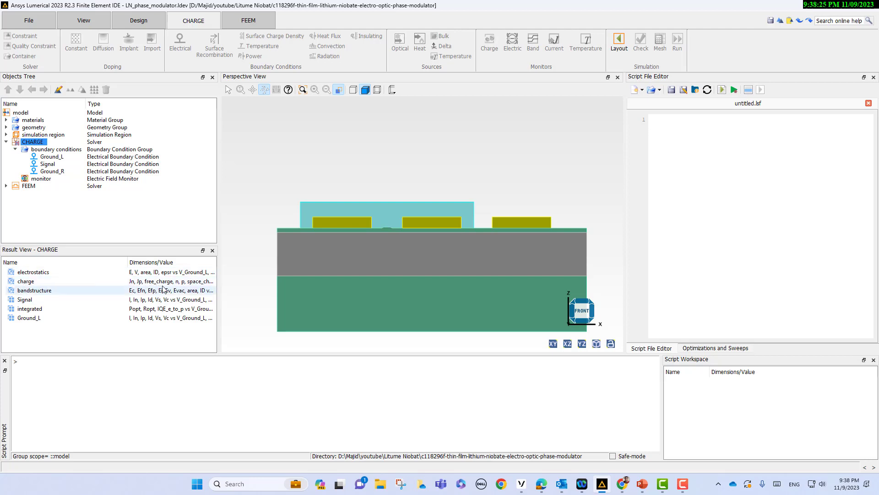
{"action": "left_click", "coordinate": [28, 274]}
{"action": "right_click", "coordinate": [29, 275]}
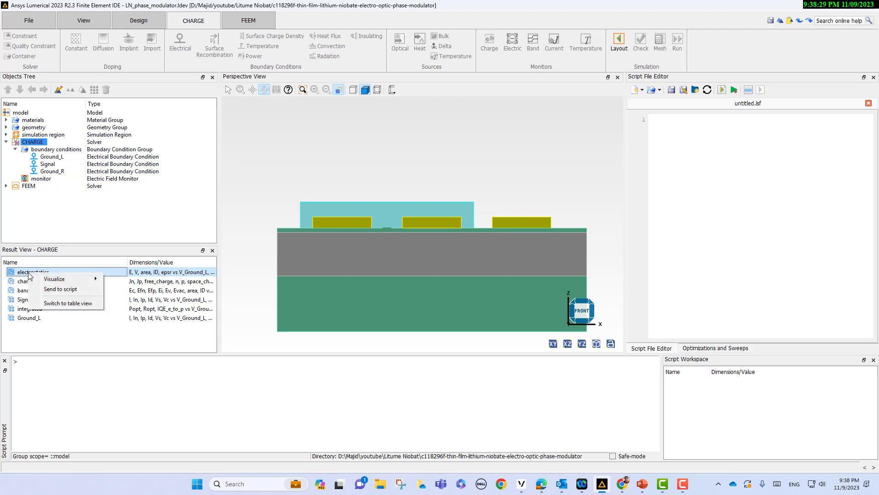
{"action": "mouse_move", "coordinate": [64, 279]}
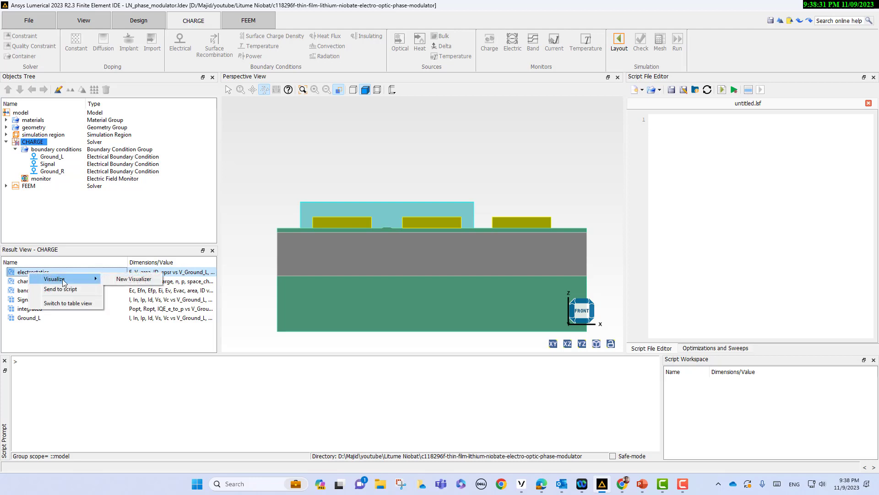
{"action": "left_click", "coordinate": [134, 279]}
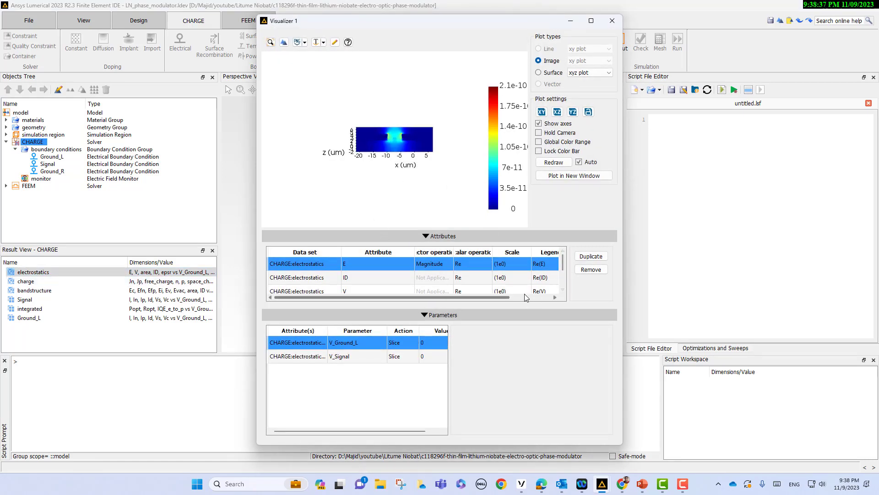
Remove the ID, V, area and epsr attributes from the visualizer, keeping only the electric field E
{"action": "left_click", "coordinate": [356, 278]}
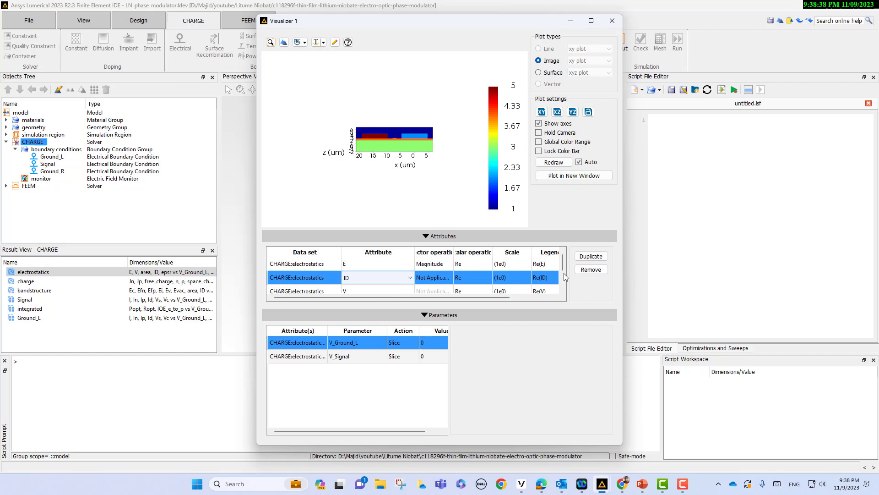
{"action": "left_click", "coordinate": [590, 269]}
{"action": "left_click", "coordinate": [591, 270]}
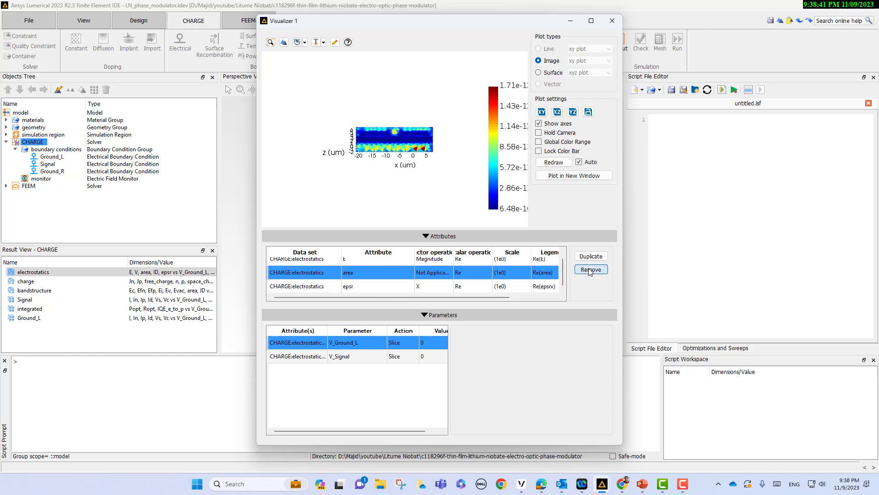
{"action": "left_click", "coordinate": [591, 270]}
{"action": "left_click", "coordinate": [591, 269]}
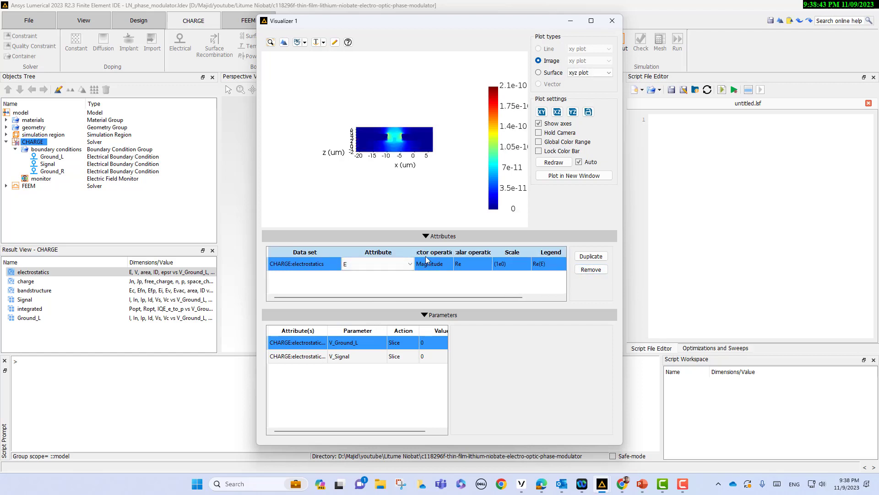
Enlarge the visualizer window, step the V_Signal slice up to 2.5, and lock the color bar
{"action": "left_click_drag", "start_coordinate": [258, 16], "coordinate": [164, 7]}
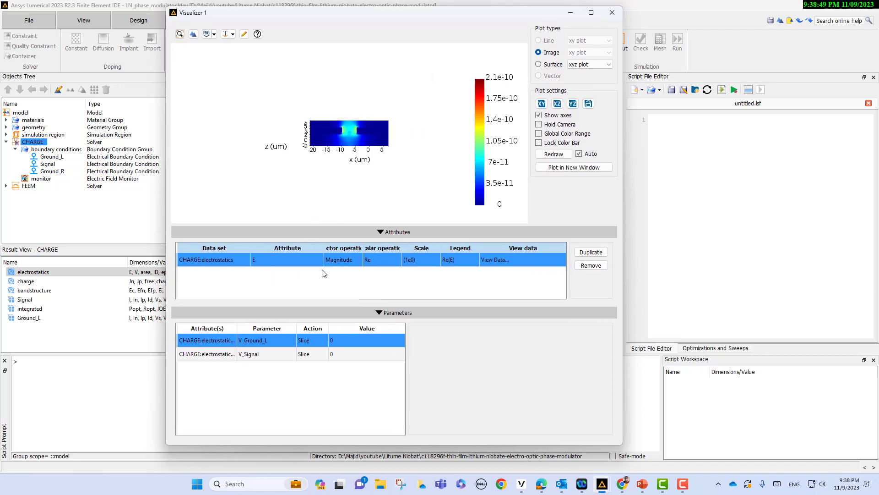
{"action": "left_click", "coordinate": [257, 356]}
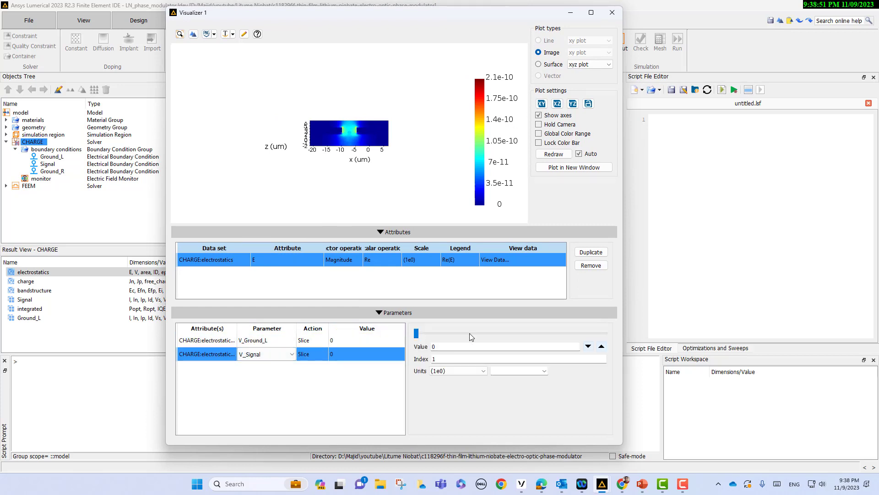
{"action": "left_click", "coordinate": [601, 347]}
{"action": "left_click", "coordinate": [602, 347]}
{"action": "left_click", "coordinate": [602, 347]}
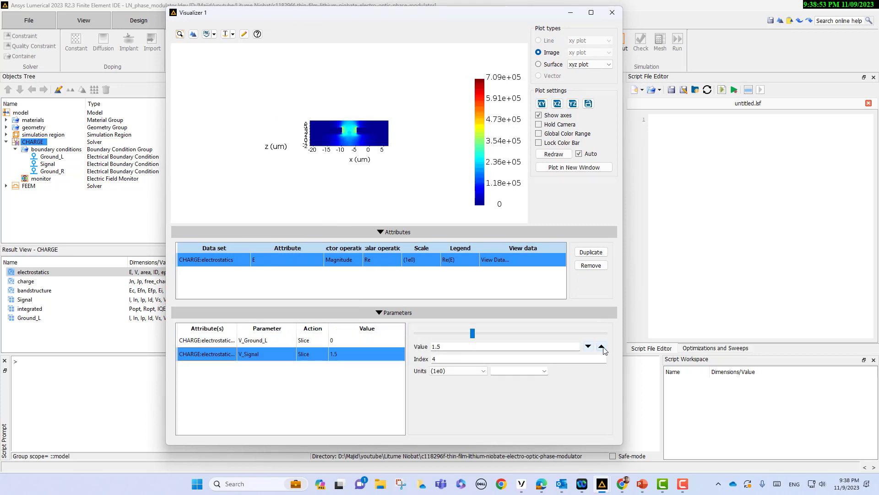
{"action": "left_click", "coordinate": [602, 346]}
{"action": "left_click", "coordinate": [601, 347]}
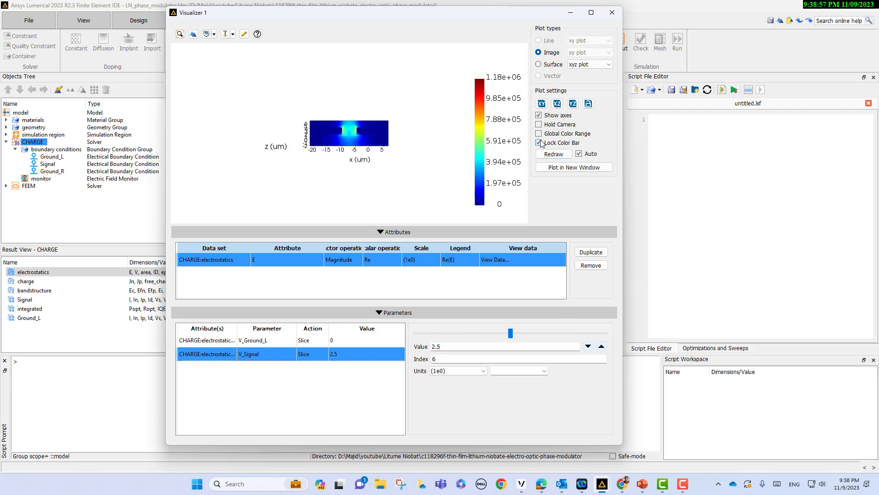
Raise the V_Signal slice to 5 while examining the electric field between the electrodes up close
{"action": "left_click", "coordinate": [602, 347]}
{"action": "left_click", "coordinate": [602, 346]}
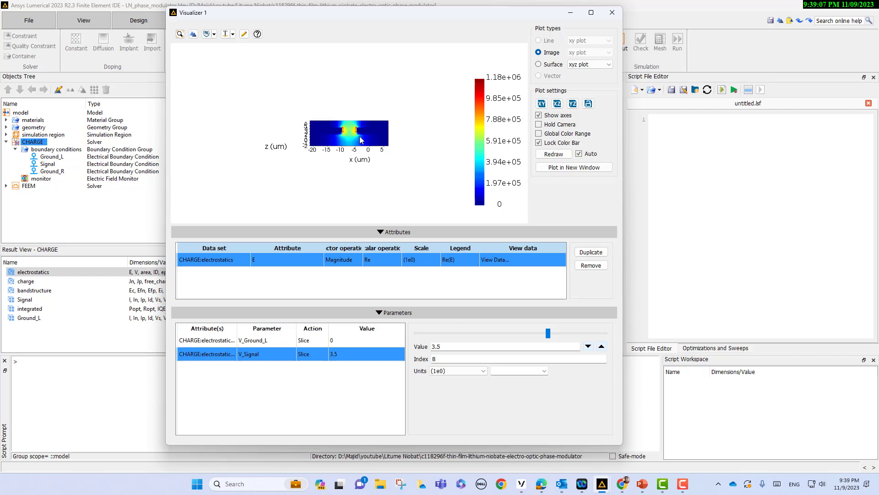
{"action": "scroll", "coordinate": [359, 136], "scroll_direction": "up", "scroll_amount": 5}
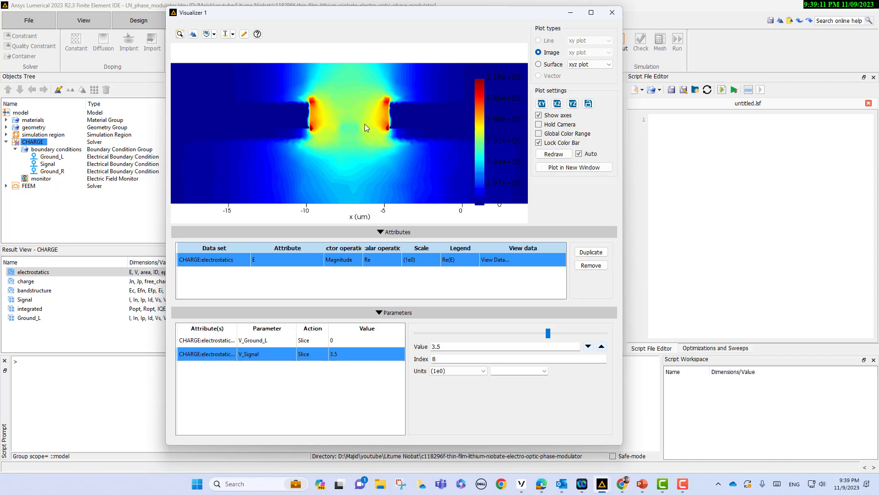
{"action": "left_click", "coordinate": [602, 347]}
{"action": "left_click", "coordinate": [602, 348]}
{"action": "left_click", "coordinate": [602, 347]}
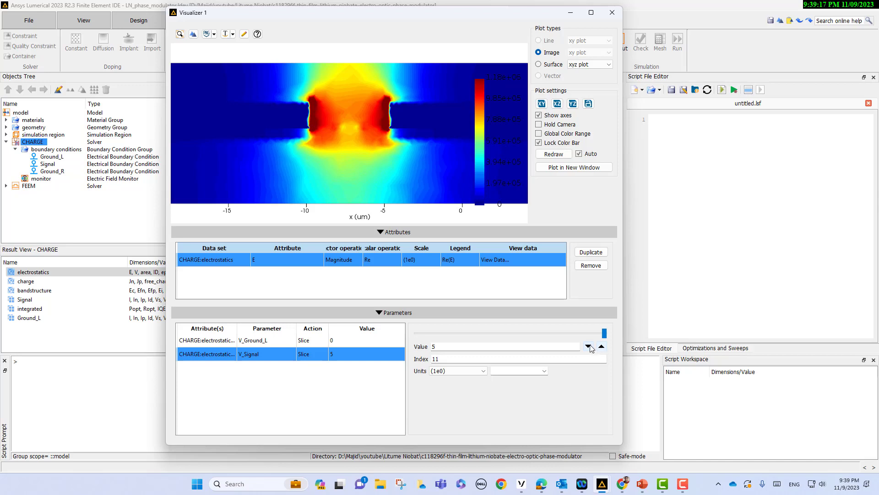
Step the V_Signal slice down to 0 to compare the electric field at decreasing voltages
{"action": "left_click", "coordinate": [589, 347]}
{"action": "left_click", "coordinate": [589, 346]}
{"action": "left_click", "coordinate": [589, 347]}
{"action": "left_click", "coordinate": [588, 347]}
{"action": "left_click", "coordinate": [589, 346]}
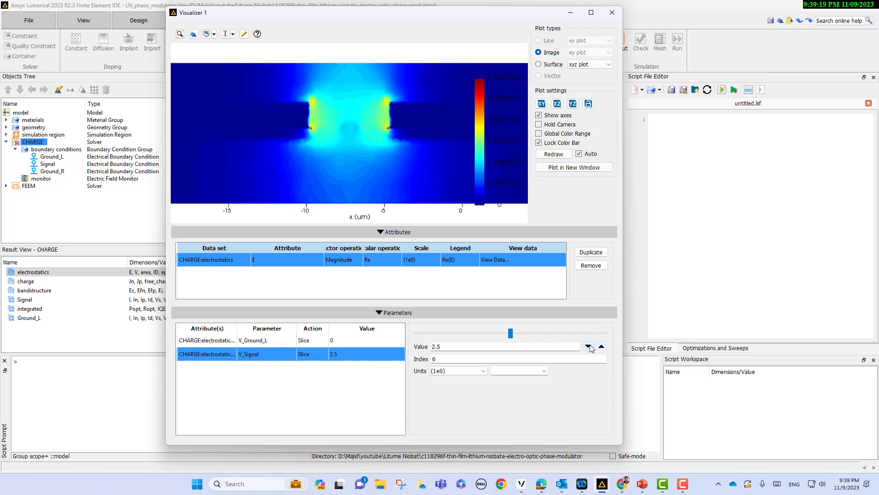
{"action": "left_click", "coordinate": [589, 346]}
{"action": "left_click", "coordinate": [589, 347]}
{"action": "left_click", "coordinate": [589, 347]}
{"action": "left_click", "coordinate": [589, 346]}
{"action": "left_click", "coordinate": [589, 346]}
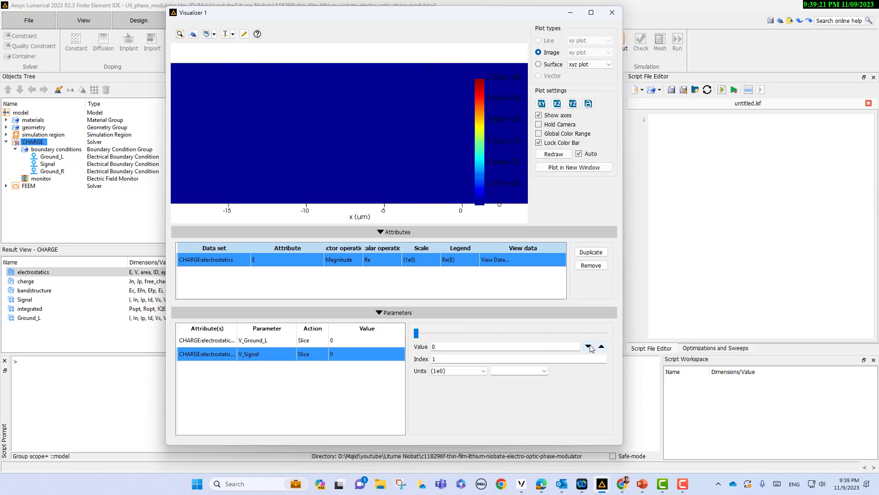
Step the V_Signal slice from 0 back up to 5 to observe how the electric field changes
{"action": "left_click", "coordinate": [602, 346]}
{"action": "left_click", "coordinate": [602, 347]}
{"action": "left_click", "coordinate": [601, 347]}
{"action": "left_click", "coordinate": [601, 347]}
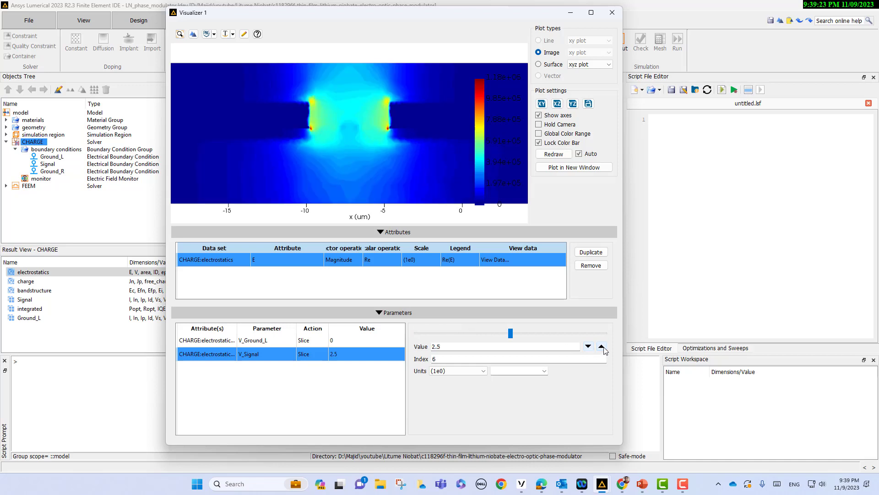
{"action": "left_click", "coordinate": [601, 347]}
{"action": "left_click", "coordinate": [601, 347]}
{"action": "left_click", "coordinate": [602, 347]}
{"action": "left_click", "coordinate": [601, 346]}
{"action": "left_click", "coordinate": [601, 346]}
{"action": "left_click", "coordinate": [601, 347]}
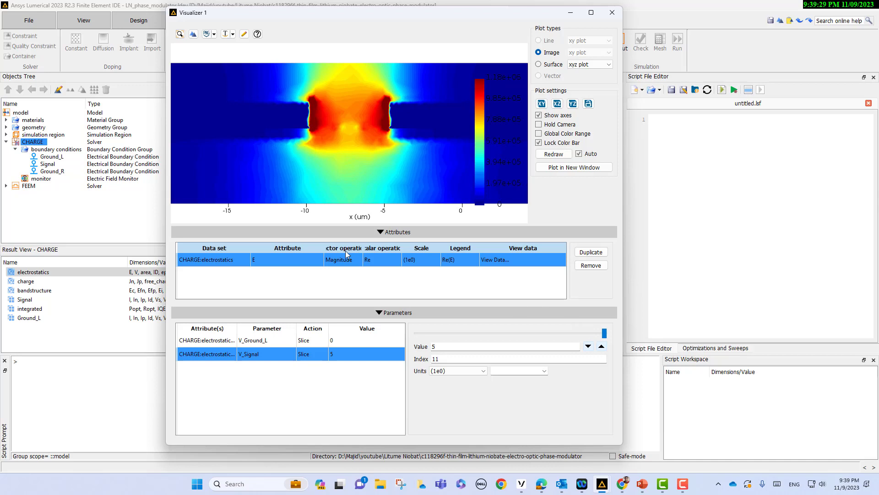
Set the E attribute's scalar operation to Abs and its vector operation to X
{"action": "left_click", "coordinate": [376, 260]}
{"action": "left_click", "coordinate": [377, 260]}
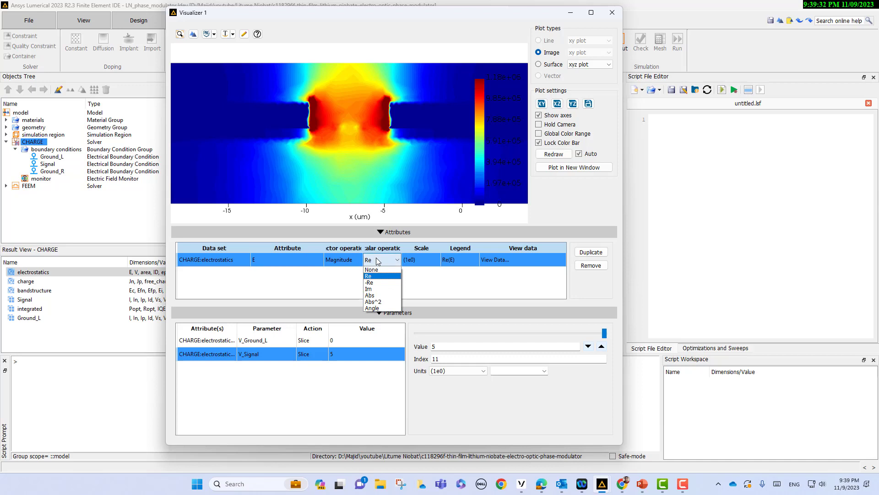
{"action": "left_click", "coordinate": [381, 295]}
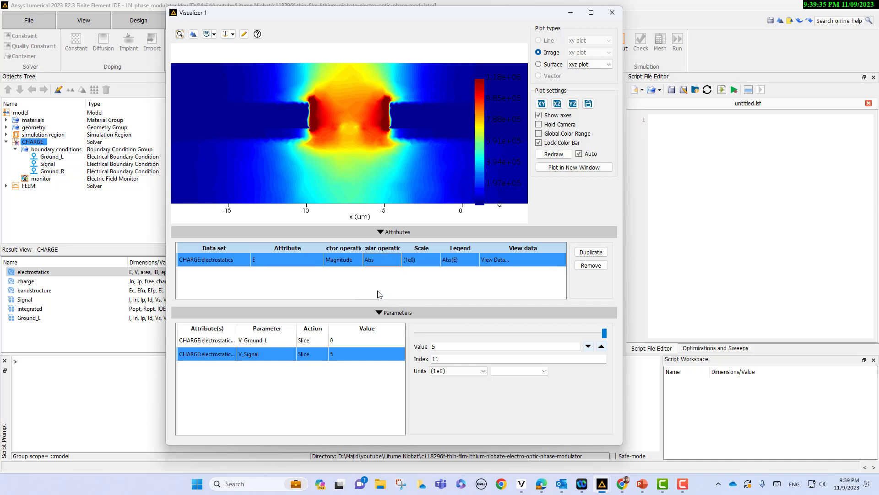
{"action": "left_click", "coordinate": [316, 261]}
{"action": "left_click", "coordinate": [316, 260]}
{"action": "left_click", "coordinate": [315, 262]}
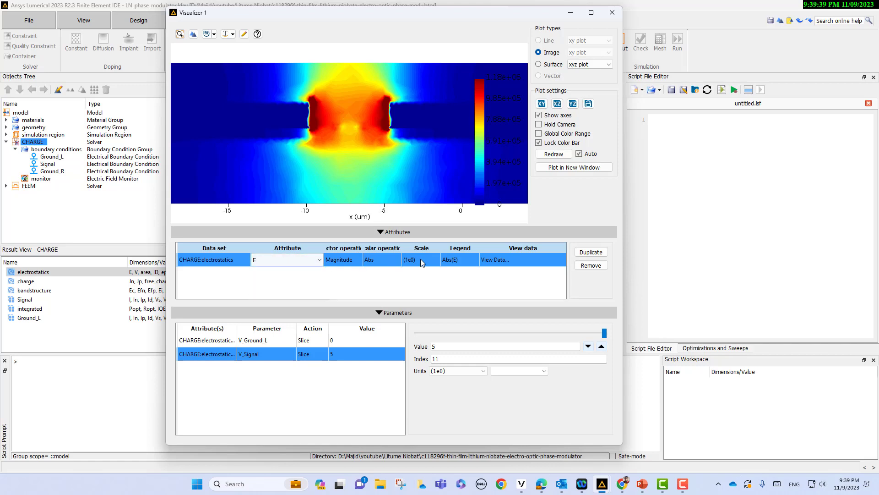
{"action": "left_click", "coordinate": [351, 260]}
{"action": "left_click", "coordinate": [350, 260]}
{"action": "left_click", "coordinate": [346, 269]}
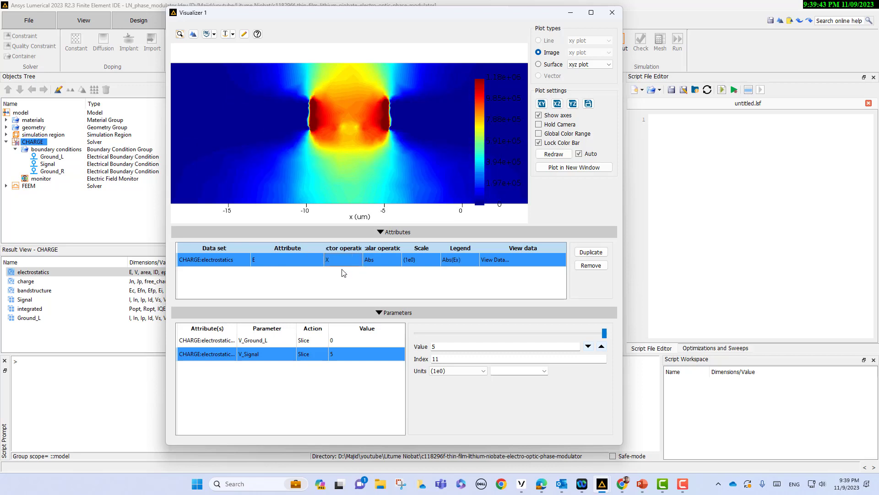
Step the V_Signal slice down to 0 and back up to 2 while examining the electric field's X component
{"action": "left_click", "coordinate": [594, 348]}
{"action": "left_click", "coordinate": [593, 348]}
{"action": "left_click", "coordinate": [593, 347]}
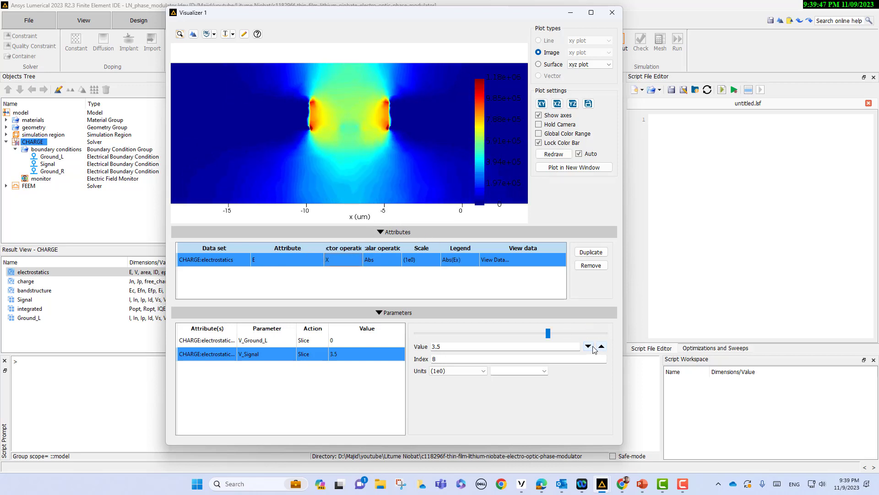
{"action": "left_click", "coordinate": [593, 348]}
{"action": "left_click", "coordinate": [593, 347]}
{"action": "left_click", "coordinate": [594, 347]}
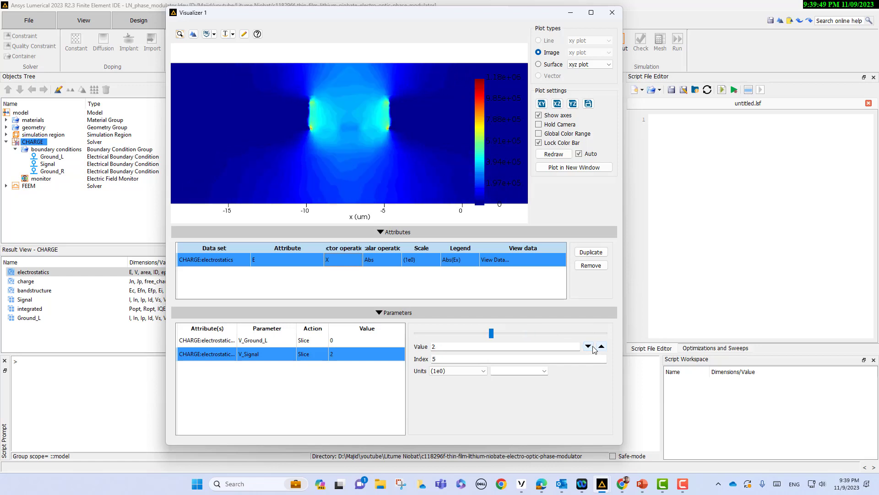
{"action": "left_click", "coordinate": [593, 347]}
{"action": "left_click", "coordinate": [594, 347]}
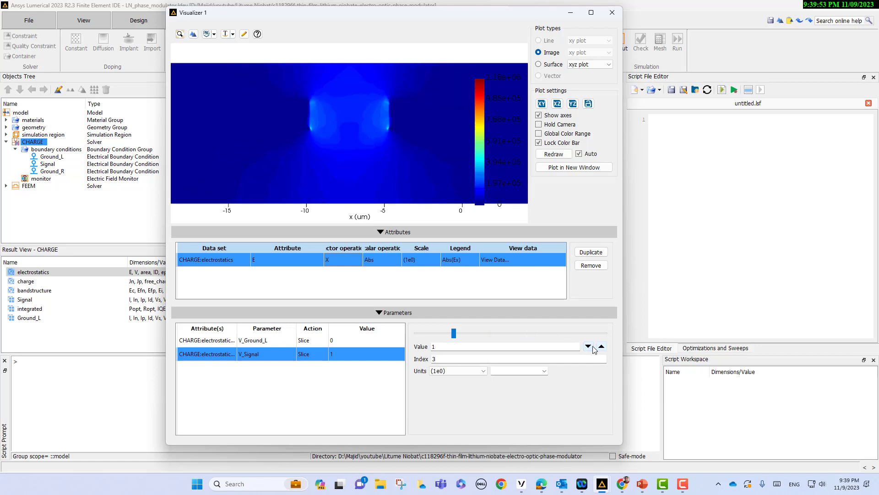
{"action": "left_click", "coordinate": [594, 347]}
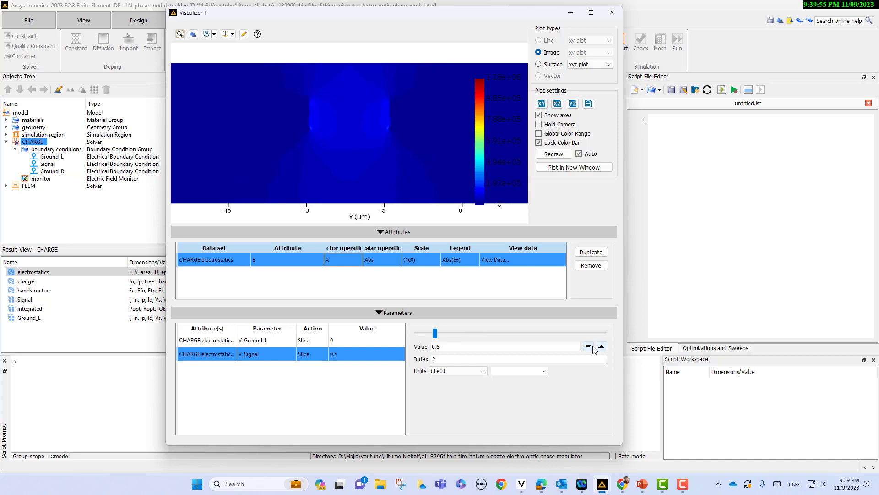
{"action": "left_click", "coordinate": [593, 347]}
{"action": "left_click", "coordinate": [602, 346]}
{"action": "left_click", "coordinate": [601, 347]}
{"action": "left_click", "coordinate": [601, 347]}
{"action": "left_click", "coordinate": [602, 347]}
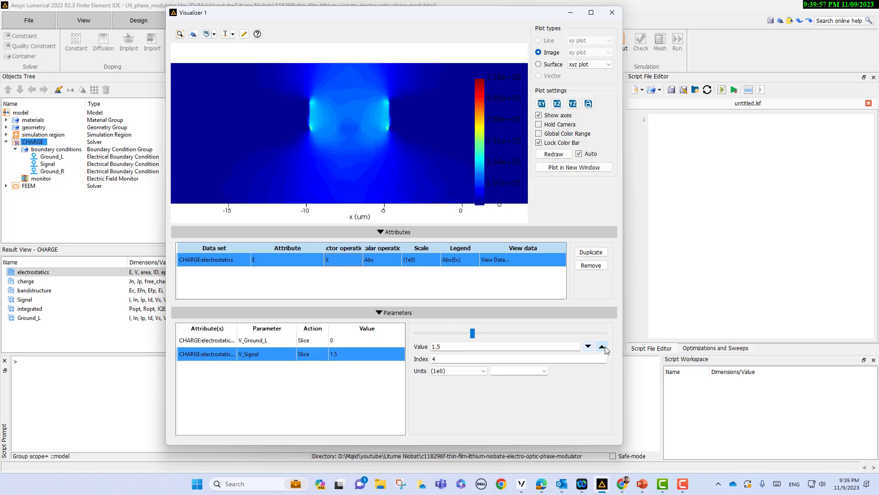
Plot the electric field's Y component and examine it while stepping V_Signal down to 0 and up to 3
{"action": "left_click", "coordinate": [340, 261]}
{"action": "left_click", "coordinate": [341, 262]}
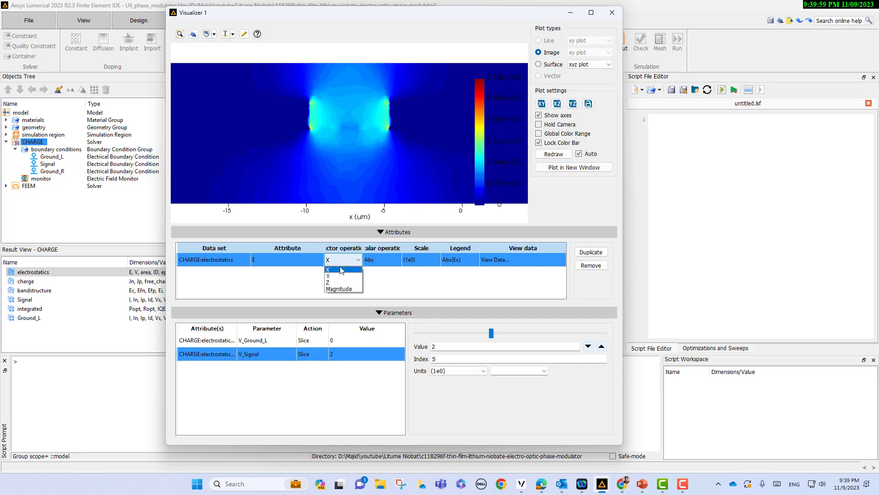
{"action": "left_click", "coordinate": [341, 270]}
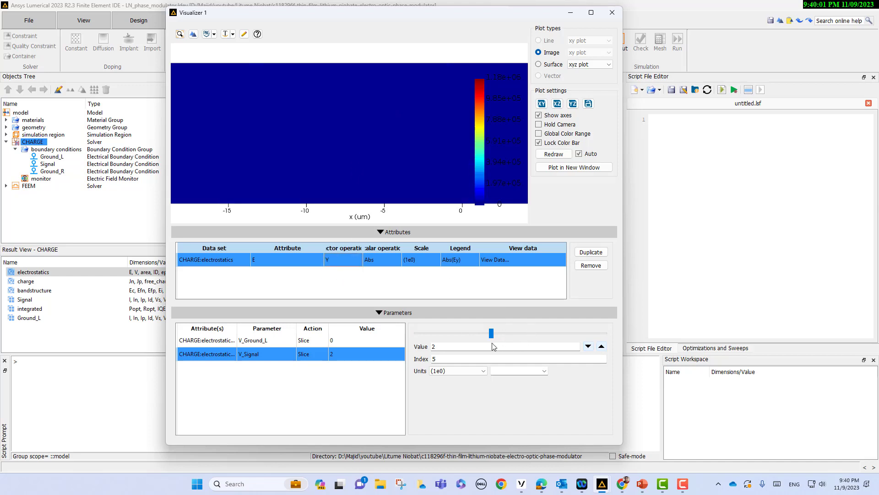
{"action": "left_click", "coordinate": [590, 350]}
{"action": "left_click", "coordinate": [590, 349]}
{"action": "left_click", "coordinate": [590, 350]}
{"action": "left_click", "coordinate": [591, 349]}
{"action": "left_click", "coordinate": [602, 349]}
{"action": "left_click", "coordinate": [602, 349]}
{"action": "left_click", "coordinate": [602, 349]}
{"action": "left_click", "coordinate": [602, 349]}
{"action": "left_click", "coordinate": [602, 349]}
{"action": "left_click", "coordinate": [602, 349]}
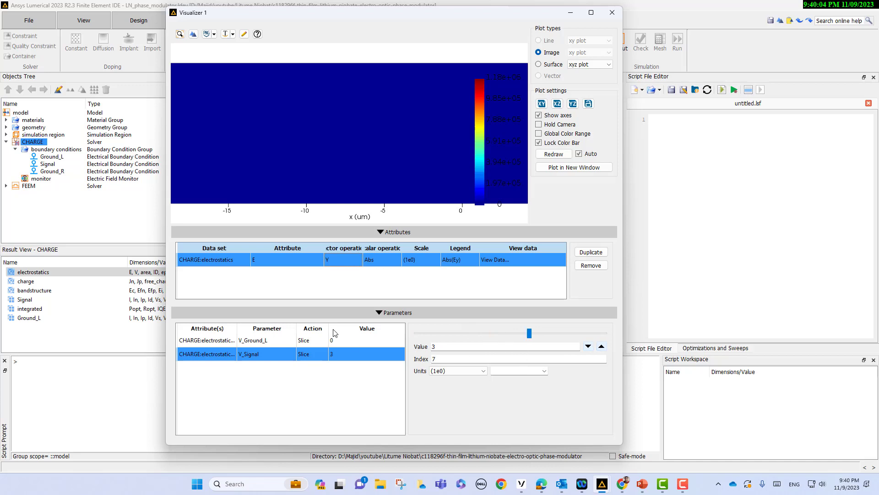
Plot the electric field's Z component and examine it while stepping V_Signal up to 5 and back to 3
{"action": "left_click", "coordinate": [349, 261]}
{"action": "left_click", "coordinate": [348, 259]}
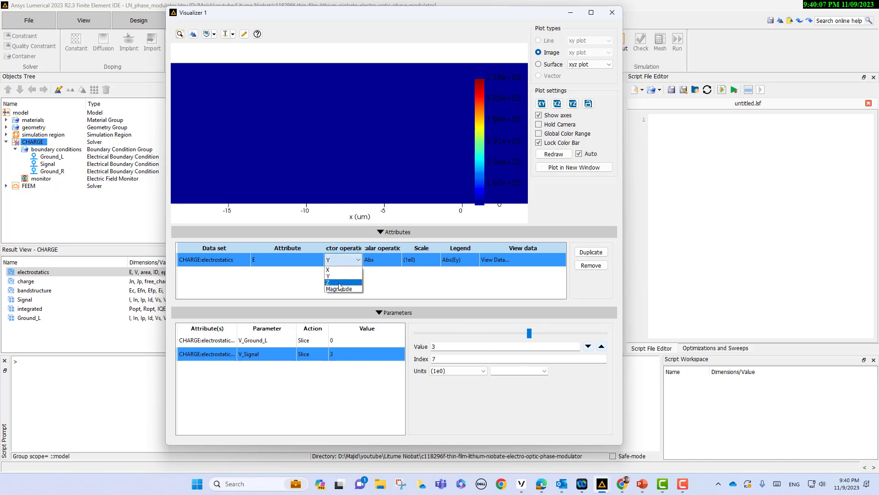
{"action": "left_click", "coordinate": [339, 283]}
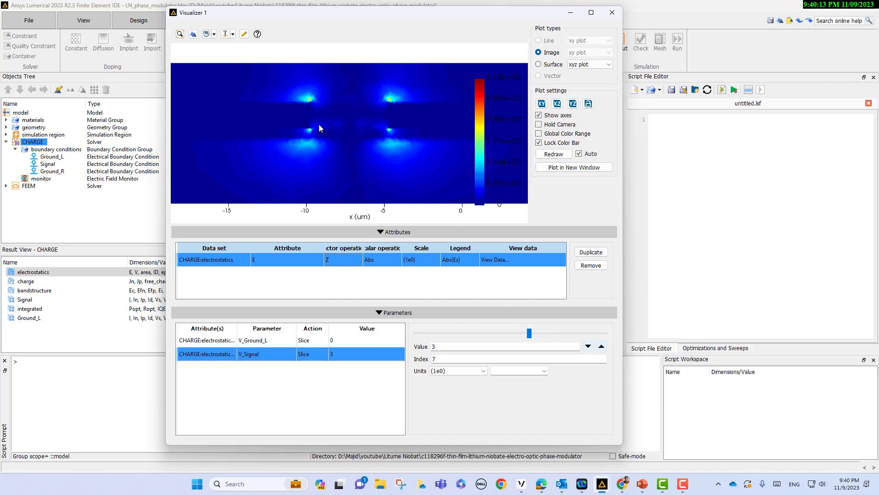
{"action": "left_click", "coordinate": [602, 347]}
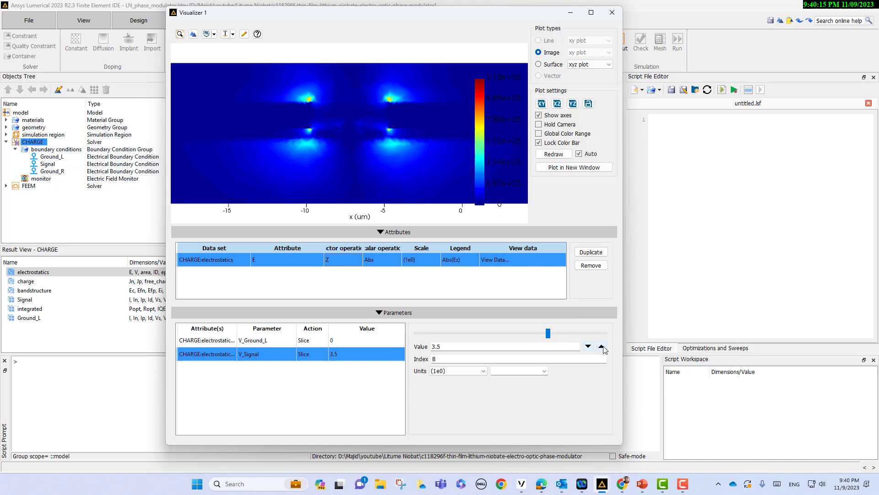
{"action": "left_click", "coordinate": [602, 346]}
{"action": "left_click", "coordinate": [602, 347]}
{"action": "left_click", "coordinate": [602, 347]}
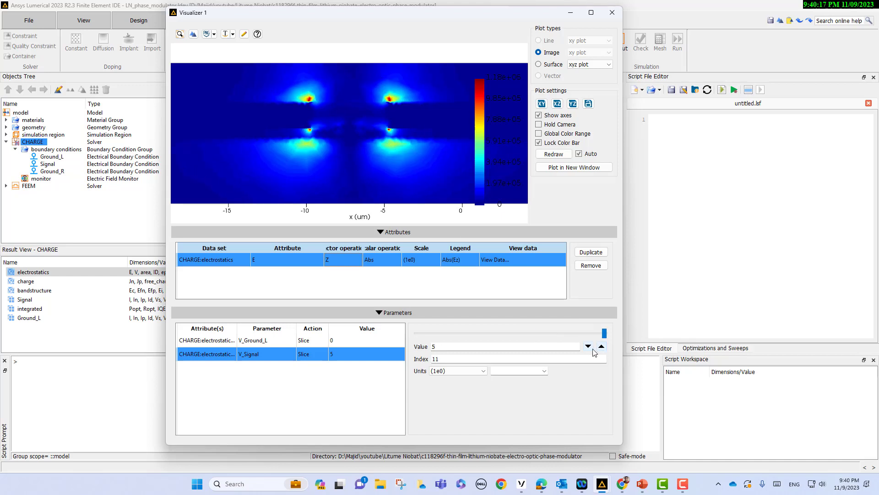
{"action": "left_click", "coordinate": [588, 347]}
{"action": "left_click", "coordinate": [589, 346]}
{"action": "left_click", "coordinate": [589, 347]}
{"action": "left_click", "coordinate": [588, 347]}
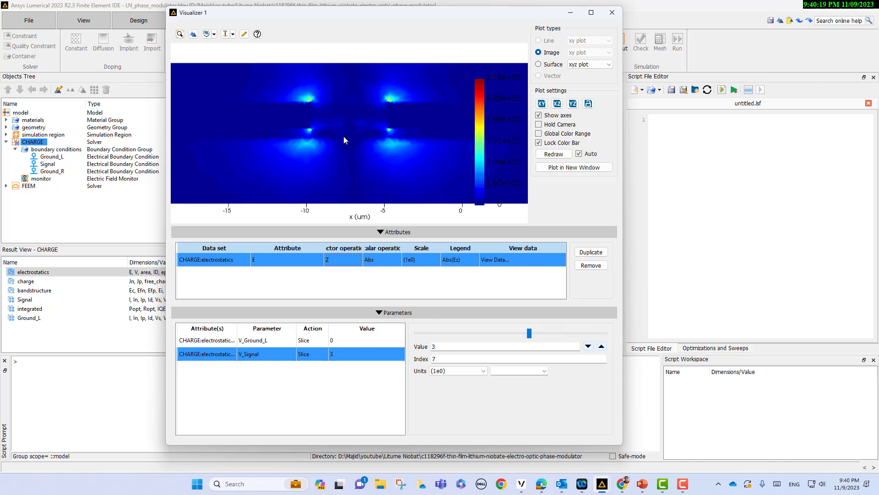
Set the E attribute's vector operation back to X
{"action": "left_click", "coordinate": [338, 262]}
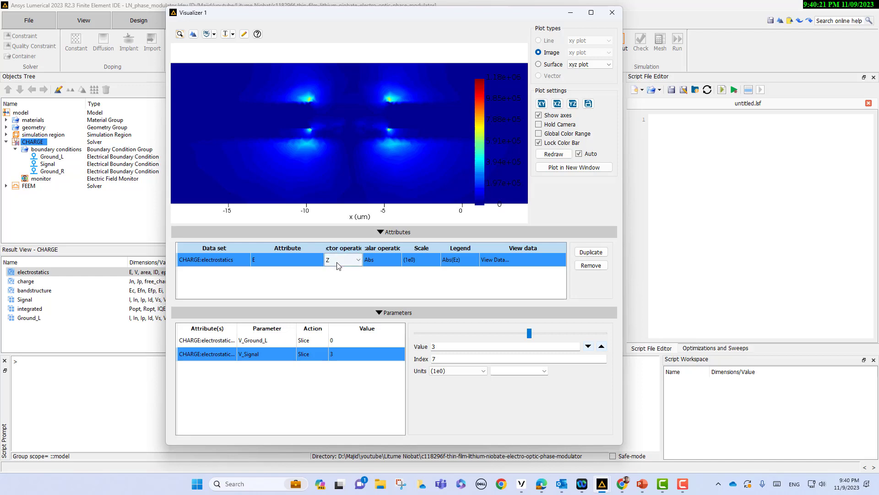
{"action": "left_click", "coordinate": [337, 265]}
{"action": "left_click", "coordinate": [339, 271]}
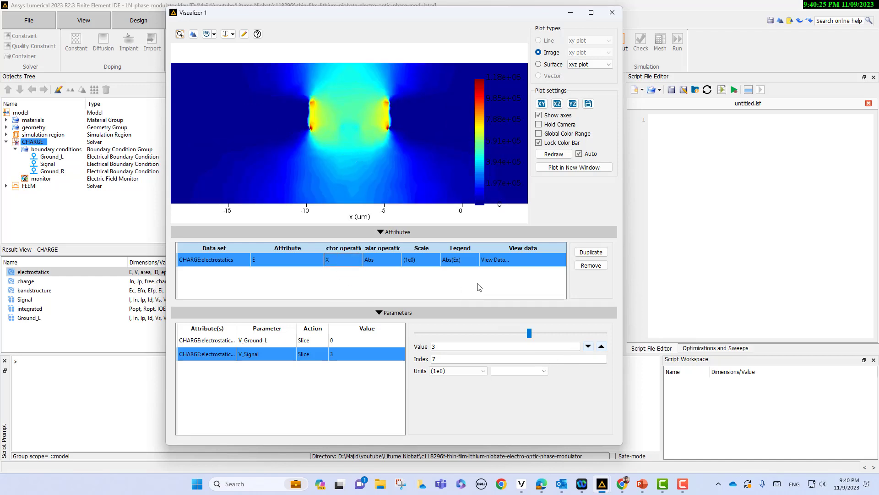
Switch to PowerPoint to review the Pockels effect field assumptions and perturbed index equations, and return to the main Lumerical window
{"action": "mouse_move", "coordinate": [646, 485]}
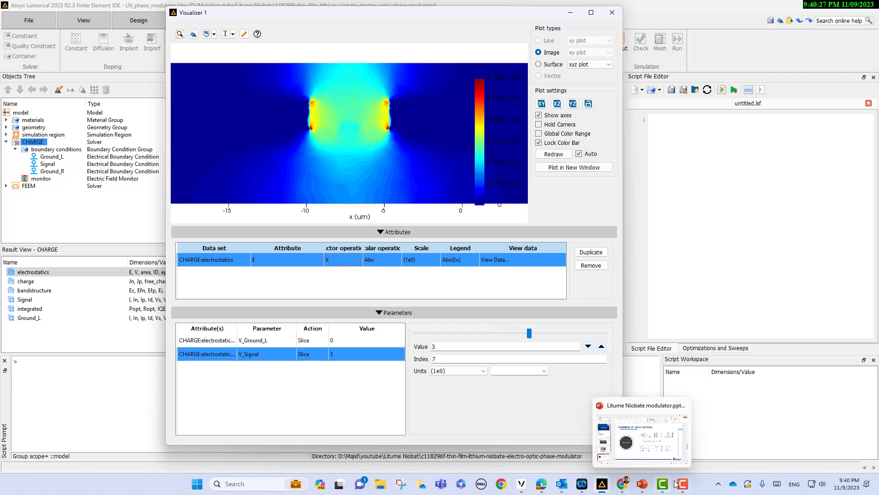
{"action": "left_click", "coordinate": [643, 451]}
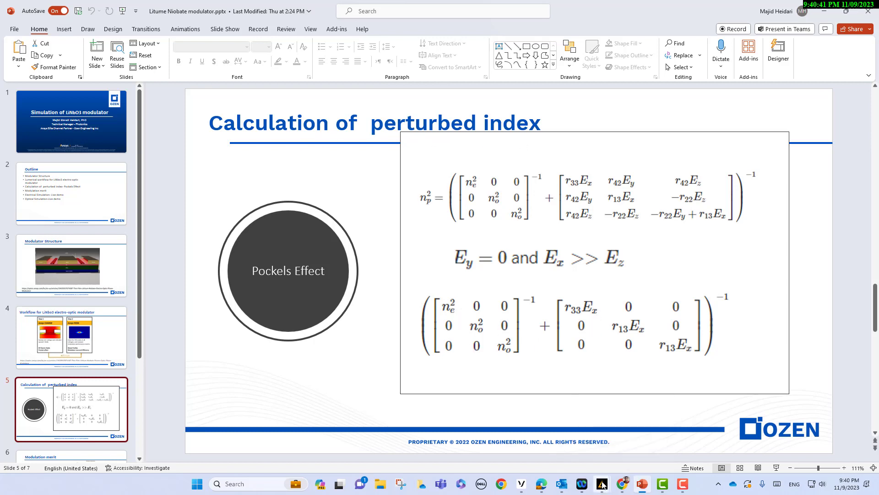
{"action": "mouse_move", "coordinate": [602, 484]}
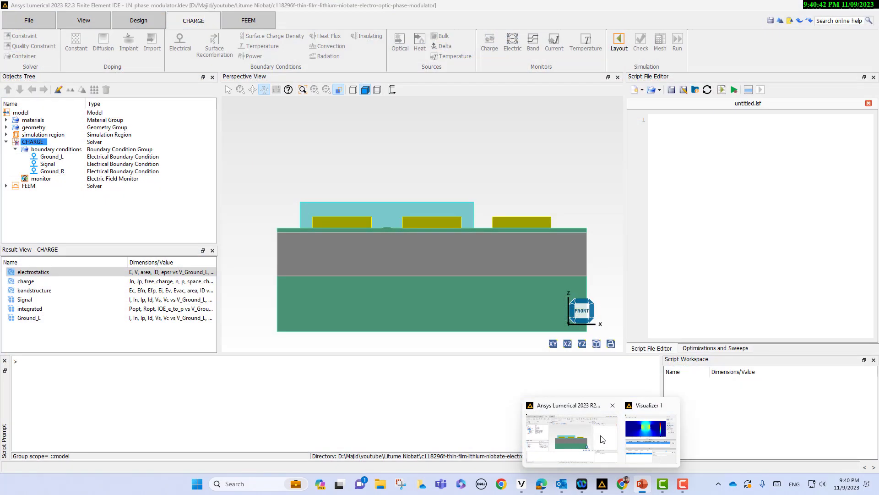
{"action": "left_click", "coordinate": [602, 438]}
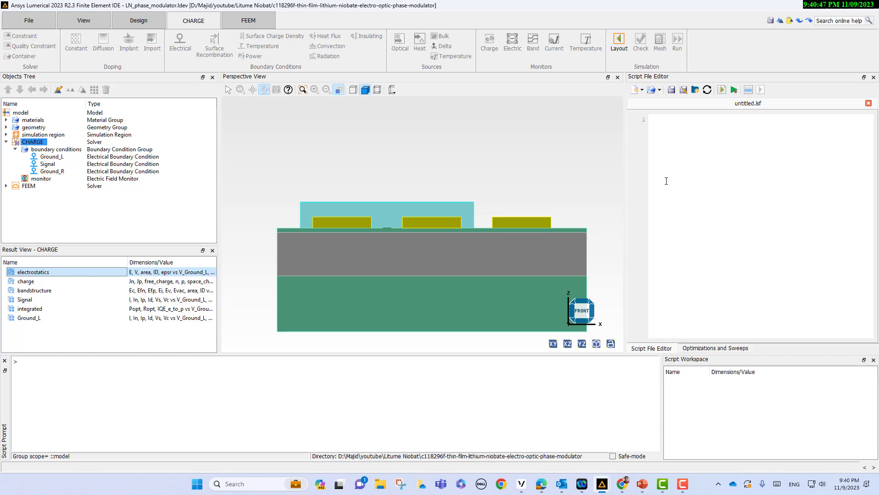
Open the script LN_phase_modulator_CHARGE.lsf and widen the script editor to show its full lines
{"action": "left_click", "coordinate": [653, 91]}
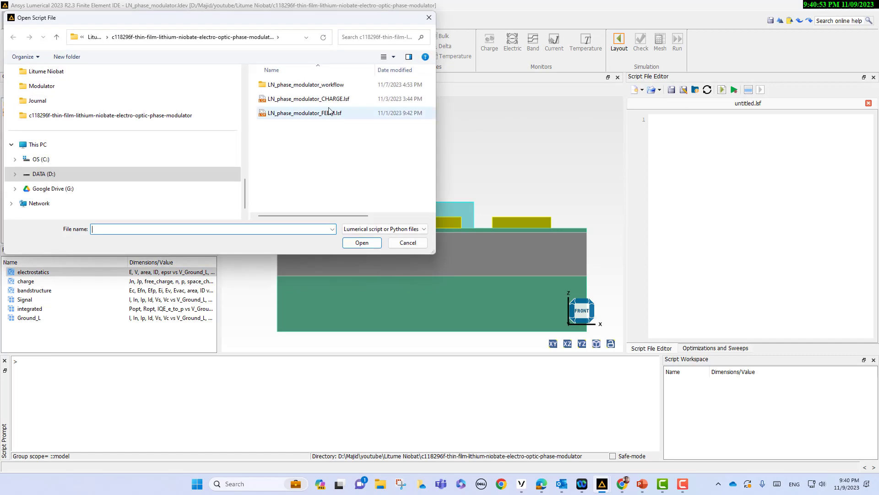
{"action": "double_click", "coordinate": [323, 99]}
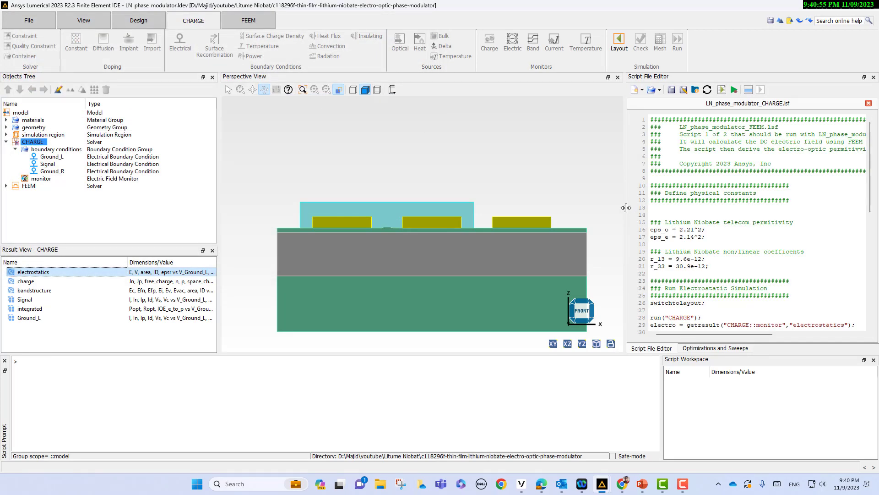
{"action": "left_click_drag", "start_coordinate": [625, 205], "coordinate": [484, 207]}
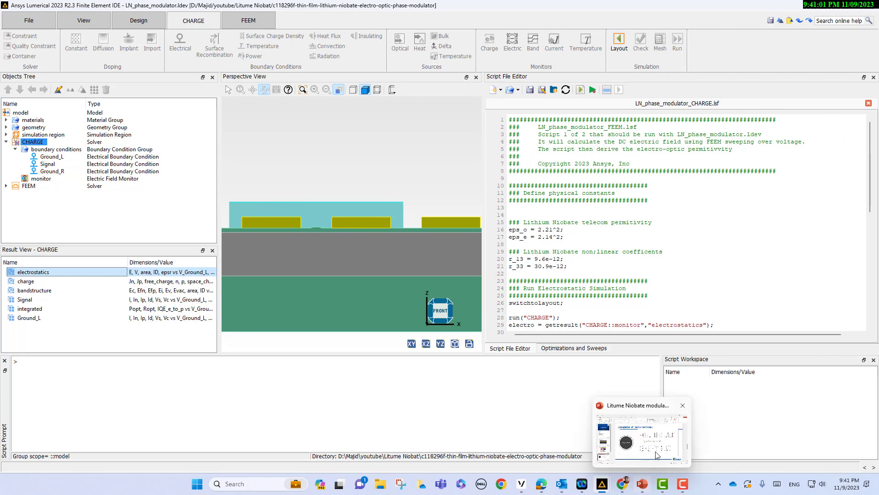
Compare the opened script with the perturbed index matrices on the PowerPoint slide, and go back to the Lumerical project
{"action": "left_click", "coordinate": [642, 484]}
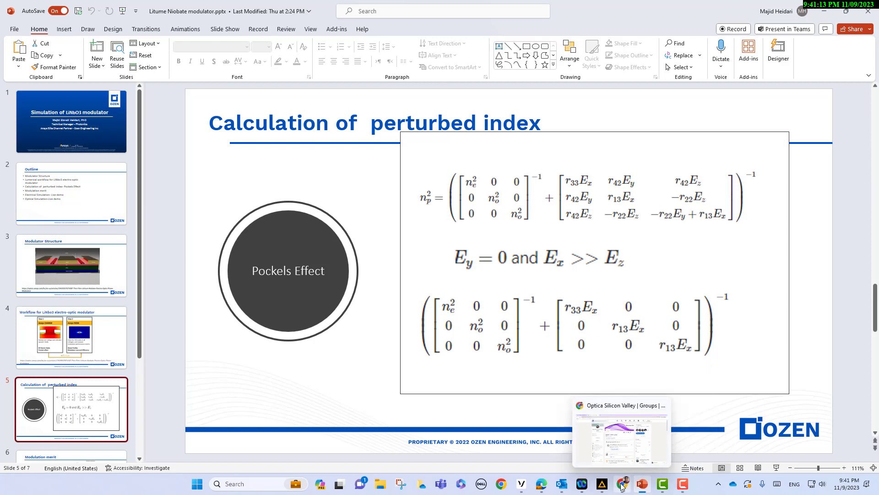
{"action": "mouse_move", "coordinate": [602, 484]}
{"action": "mouse_move", "coordinate": [641, 441]}
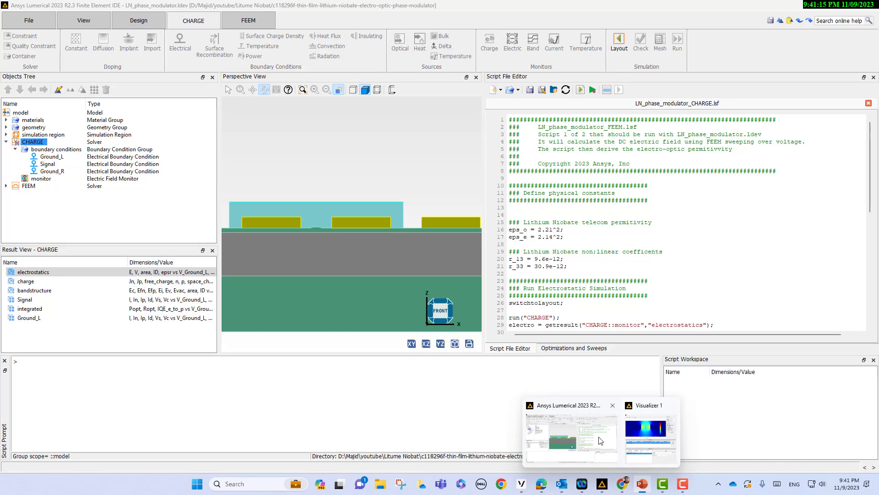
{"action": "left_click", "coordinate": [573, 432]}
Highlight the eps_o, eps_e, r_13 and r_33 definitions in the script to review the lithium niobate constants
{"action": "left_click_drag", "start_coordinate": [565, 229], "coordinate": [507, 229]}
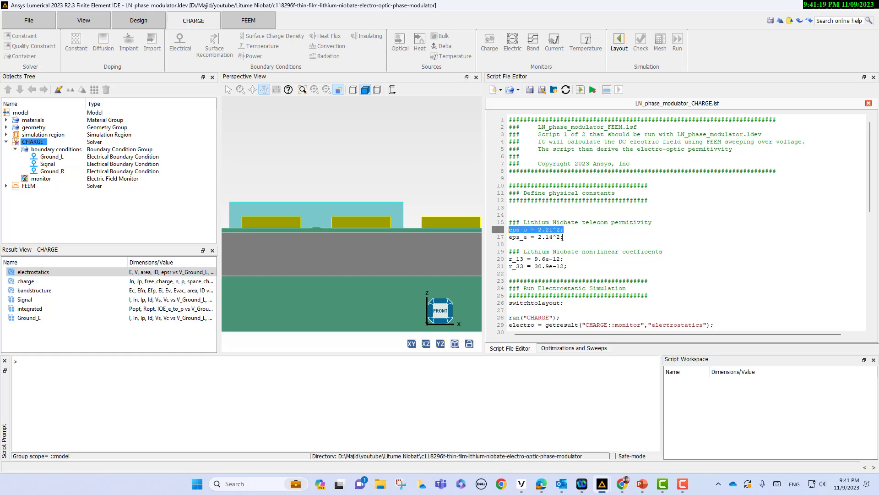
{"action": "left_click_drag", "start_coordinate": [562, 237], "coordinate": [509, 236]}
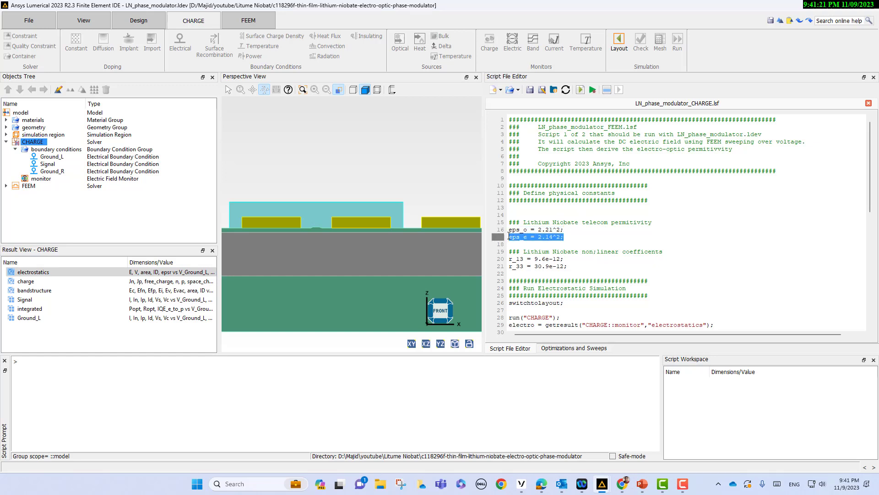
{"action": "left_click", "coordinate": [569, 258]}
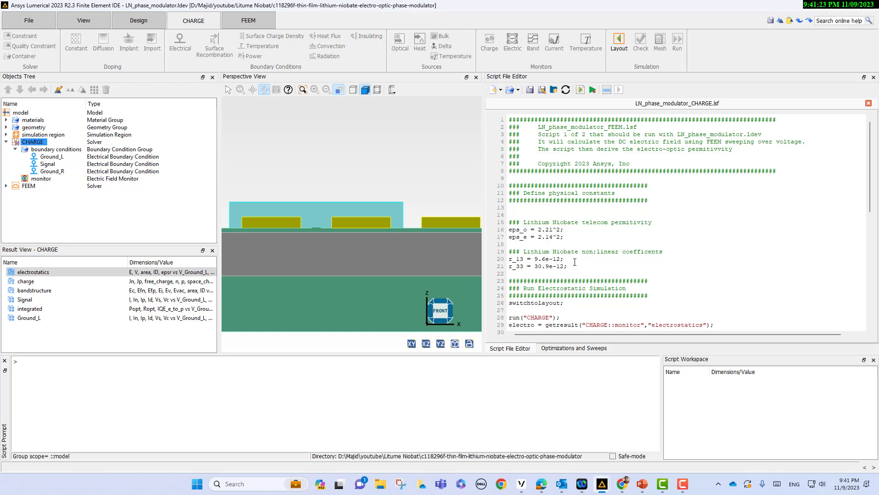
{"action": "left_click_drag", "start_coordinate": [565, 259], "coordinate": [509, 261]}
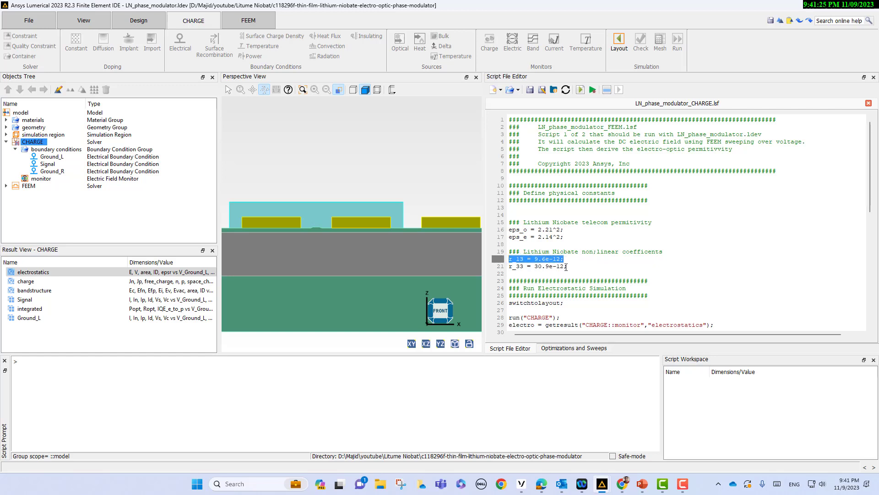
{"action": "left_click_drag", "start_coordinate": [566, 267], "coordinate": [509, 268]}
Review the electrostatic simulation section of the script, highlighting the switchtolayout command and the electrostatics result name
{"action": "scroll", "coordinate": [622, 272], "scroll_direction": "down", "scroll_amount": 5}
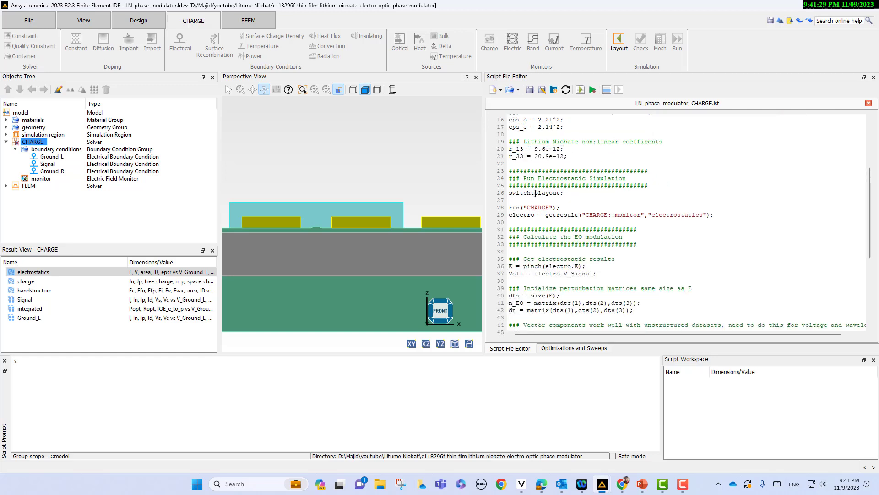
{"action": "double_click", "coordinate": [535, 193]}
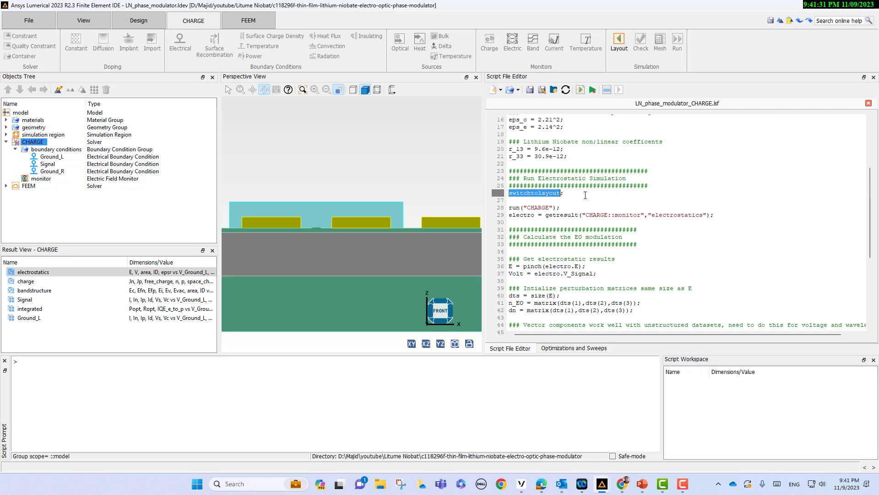
{"action": "double_click", "coordinate": [679, 214]}
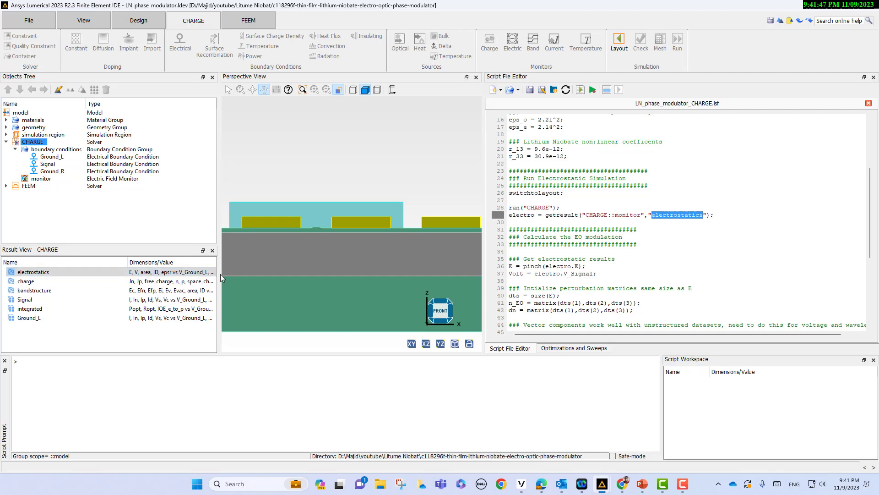
Widen the result list to show the full electrostatics dimensions, and highlight the script's E and Volt definitions extracted from the electrostatic results
{"action": "left_click_drag", "start_coordinate": [219, 273], "coordinate": [263, 273]}
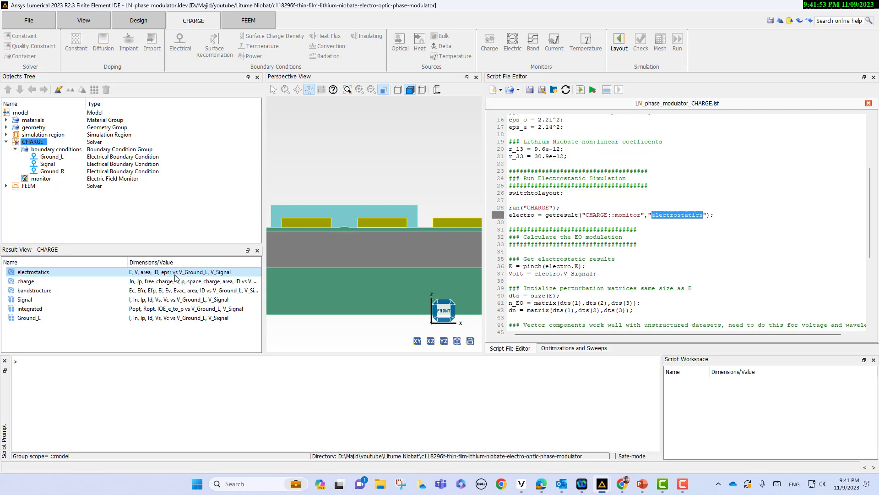
{"action": "left_click", "coordinate": [496, 253]}
{"action": "left_click_drag", "start_coordinate": [545, 266], "coordinate": [572, 266]}
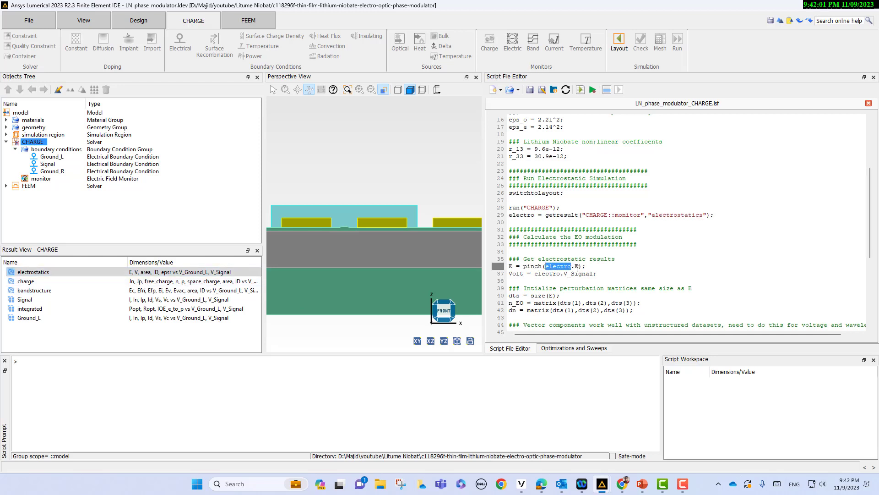
{"action": "double_click", "coordinate": [508, 266]}
{"action": "double_click", "coordinate": [532, 266]}
{"action": "double_click", "coordinate": [517, 273]}
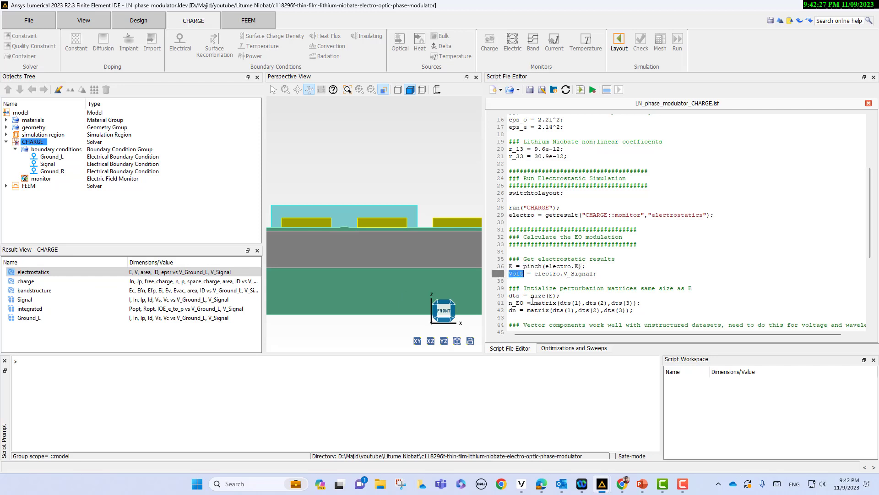
Review the initialization of the n_EO and dn perturbation matrices in the script and proceed to the voltage loop
{"action": "scroll", "coordinate": [530, 295], "scroll_direction": "down", "scroll_amount": 1}
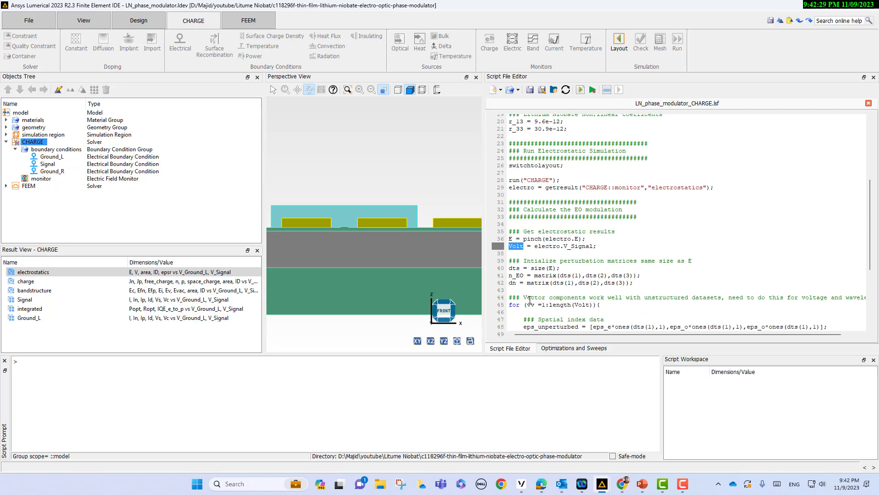
{"action": "double_click", "coordinate": [512, 283]}
{"action": "double_click", "coordinate": [512, 276]}
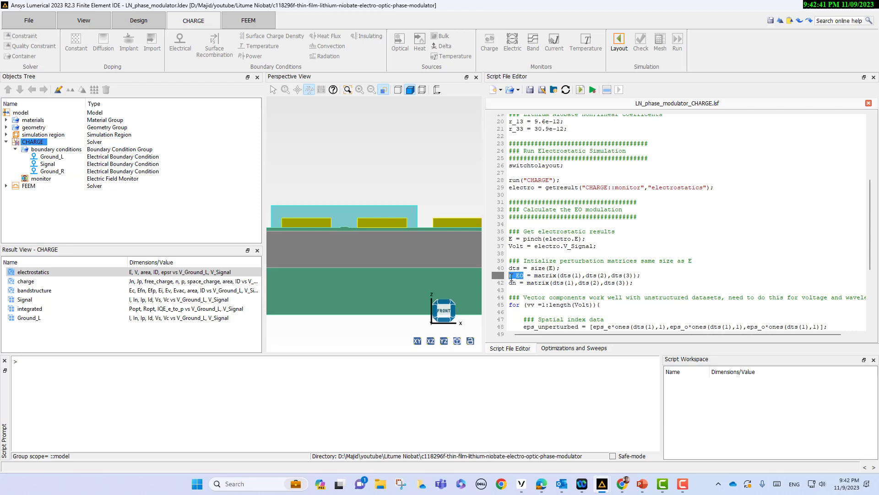
{"action": "scroll", "coordinate": [580, 270], "scroll_direction": "down", "scroll_amount": 1}
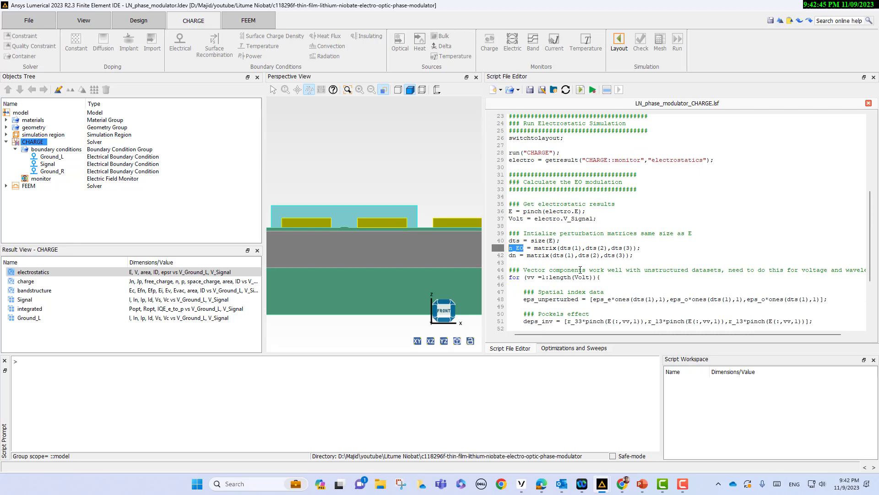
{"action": "scroll", "coordinate": [577, 270], "scroll_direction": "down", "scroll_amount": 2}
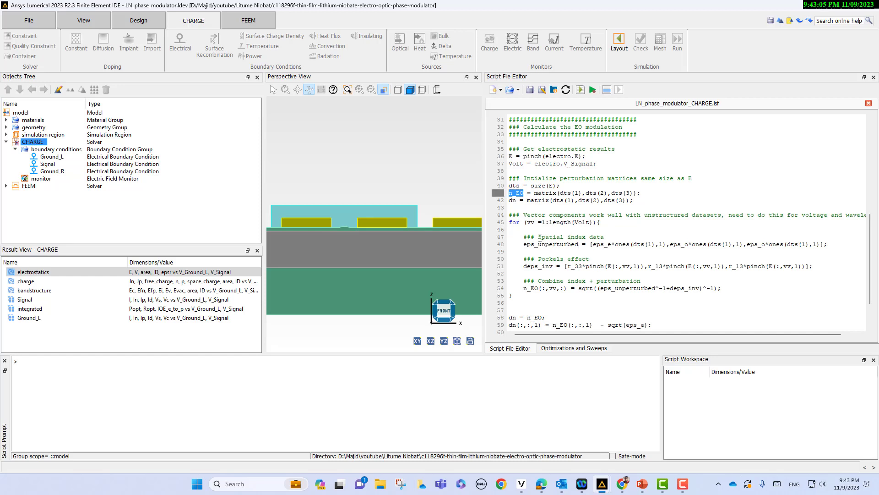
Highlight the Spatial index data and Pockels effect comments inside the script's voltage loop
{"action": "left_click_drag", "start_coordinate": [538, 237], "coordinate": [608, 237]}
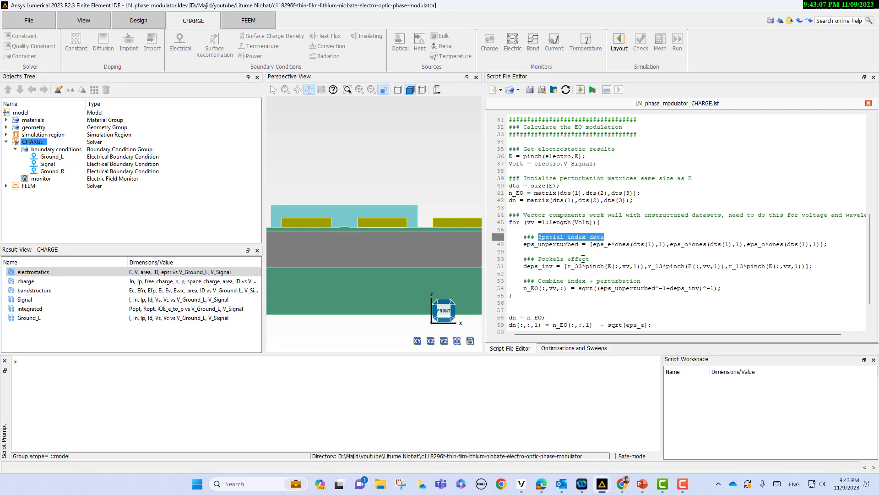
{"action": "left_click_drag", "start_coordinate": [538, 259], "coordinate": [590, 260]}
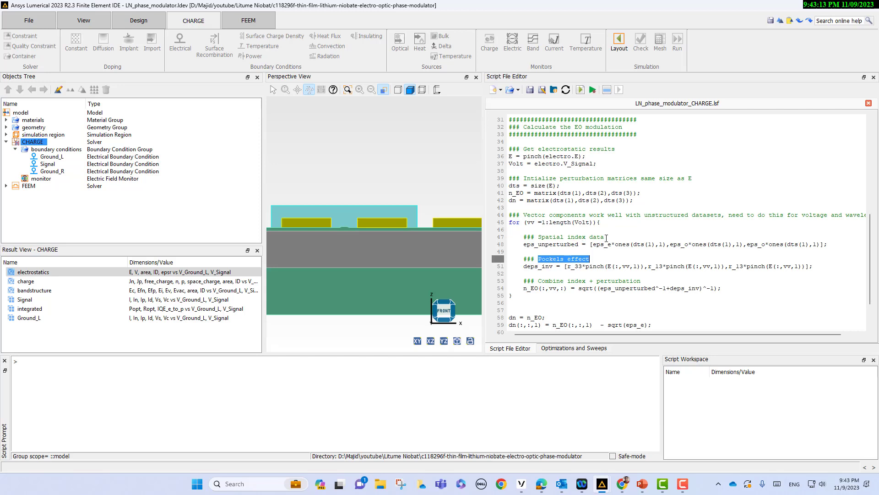
{"action": "left_click_drag", "start_coordinate": [606, 238], "coordinate": [541, 238]}
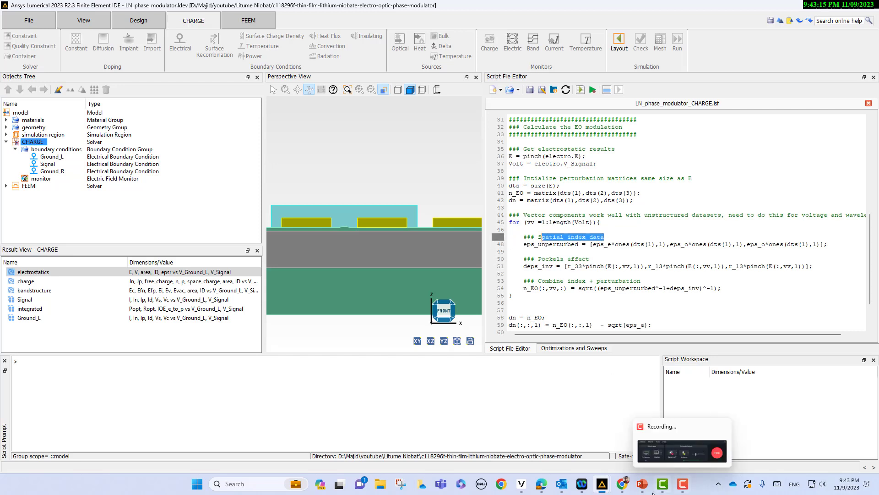
Check the unperturbed index matrix on the PowerPoint perturbed index slide, and go back to the Lumerical project
{"action": "mouse_move", "coordinate": [642, 484]}
{"action": "left_click", "coordinate": [650, 456]}
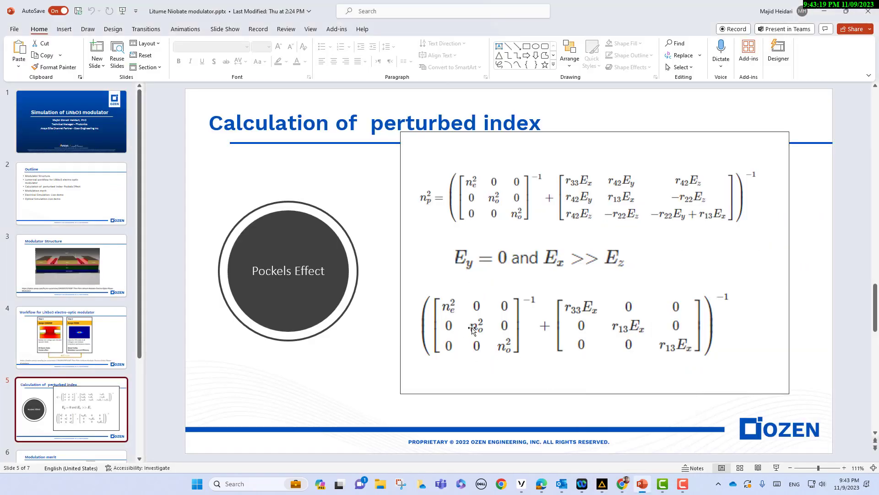
{"action": "mouse_move", "coordinate": [644, 486]}
{"action": "mouse_move", "coordinate": [602, 483]}
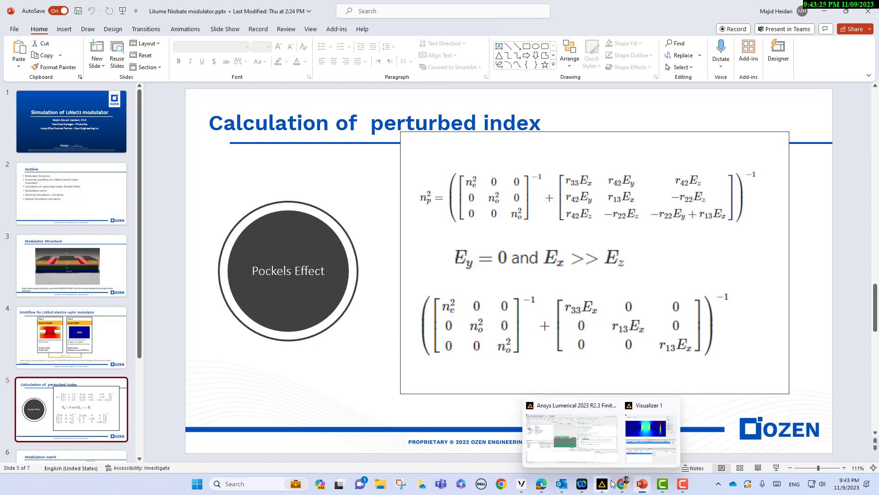
{"action": "left_click", "coordinate": [600, 432]}
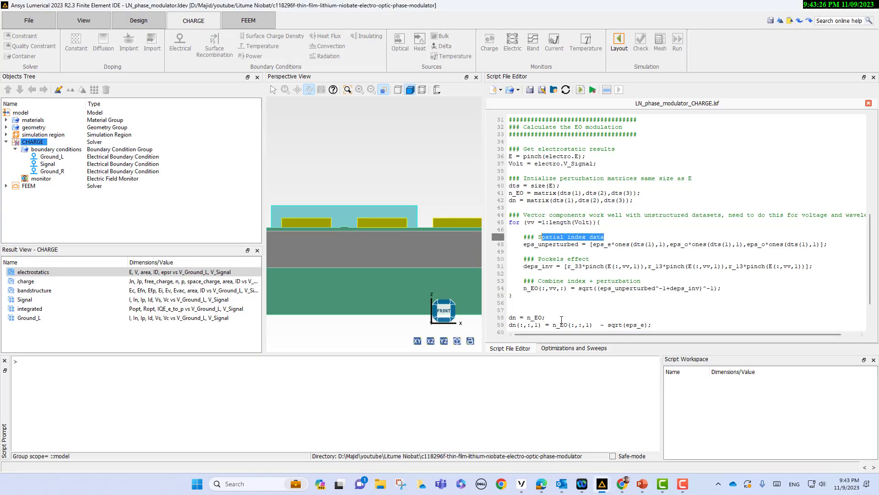
Review the eps_unperturbed and deps_inv lines, compare them with the Pockels matrices on the PowerPoint slide, and return to the Lumerical project
{"action": "left_click", "coordinate": [605, 237]}
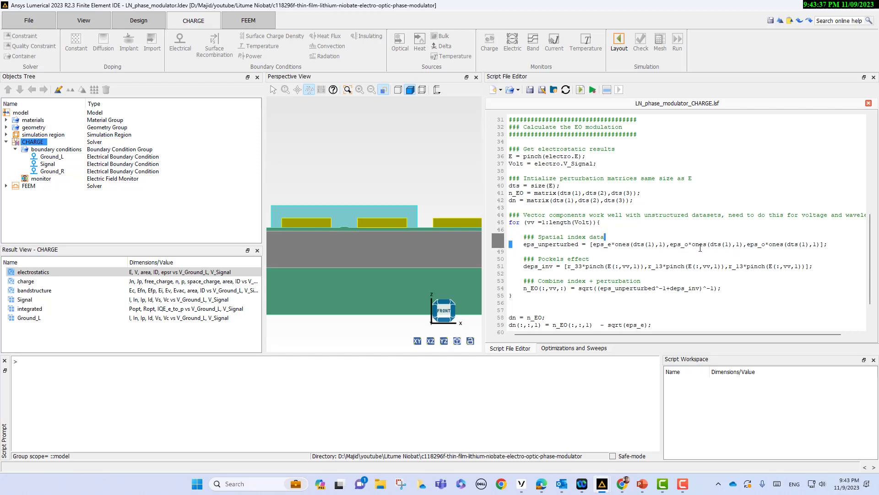
{"action": "left_click", "coordinate": [542, 267]}
{"action": "mouse_move", "coordinate": [626, 485]}
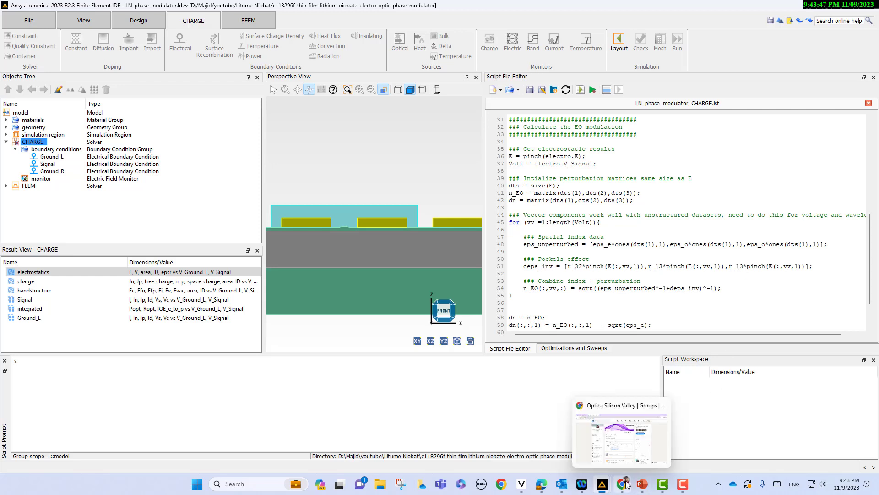
{"action": "mouse_move", "coordinate": [596, 484]}
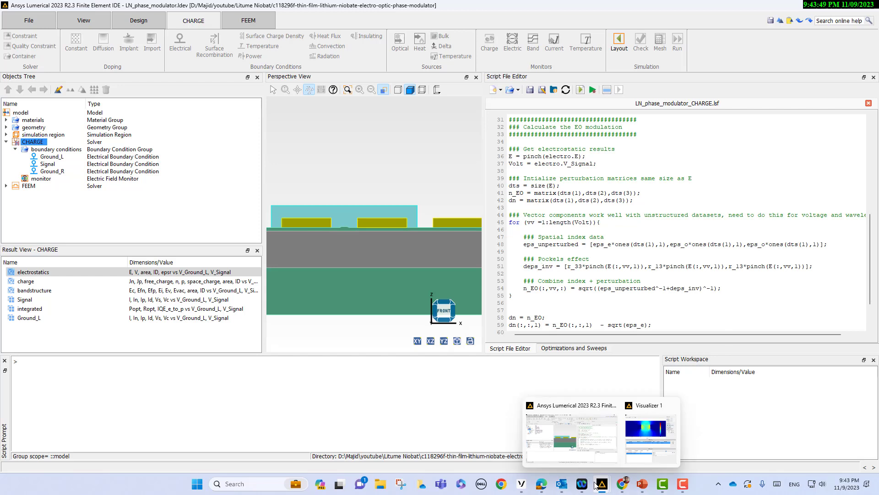
{"action": "left_click", "coordinate": [584, 434]}
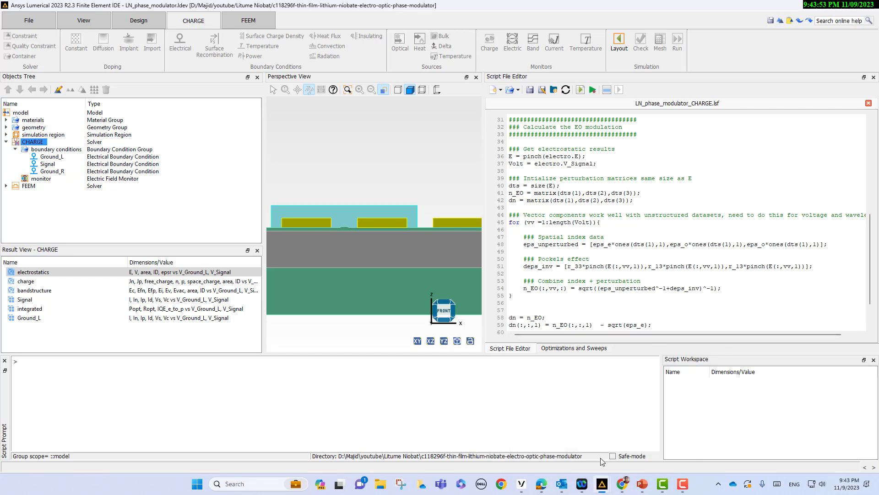
{"action": "mouse_move", "coordinate": [642, 483]}
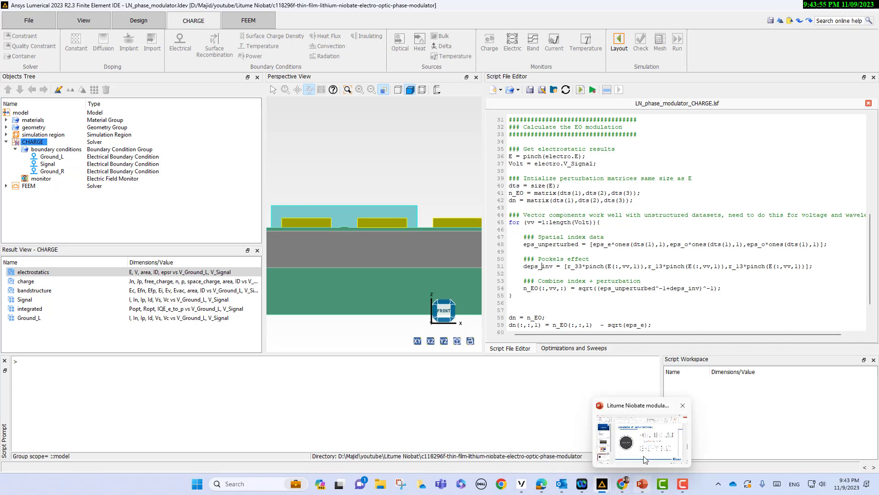
{"action": "left_click", "coordinate": [645, 459]}
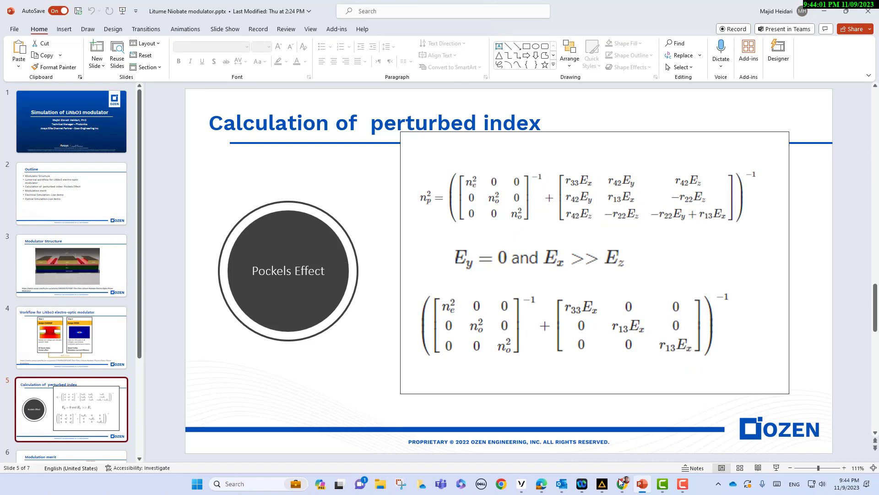
{"action": "mouse_move", "coordinate": [602, 483]}
{"action": "left_click", "coordinate": [594, 434]}
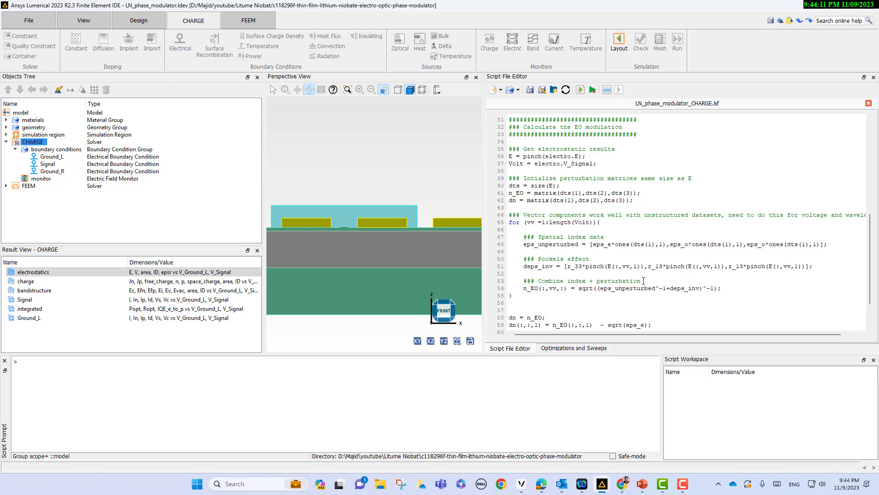
Highlight the Combine index + perturbation comment and n_EO formula, comparing them with the inverse-matrix expression on the PowerPoint slide before returning to Lumerical
{"action": "left_click_drag", "start_coordinate": [643, 279], "coordinate": [532, 281]}
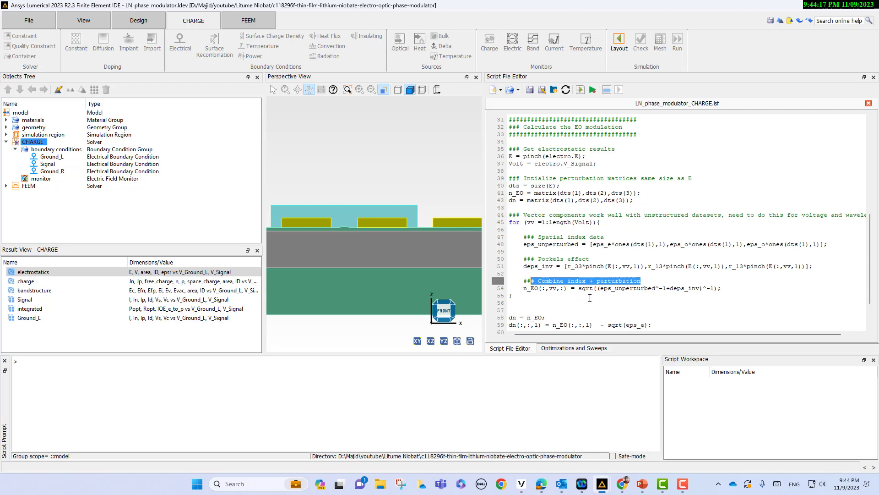
{"action": "left_click", "coordinate": [557, 288]}
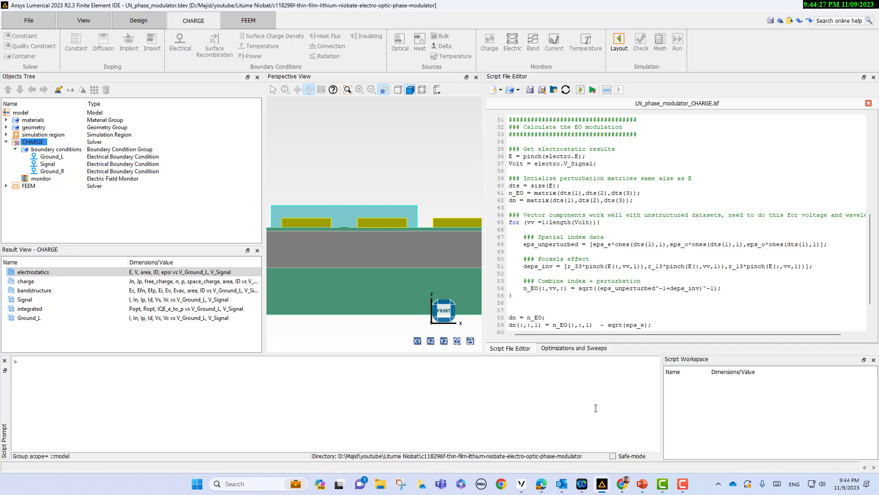
{"action": "left_click", "coordinate": [643, 484]}
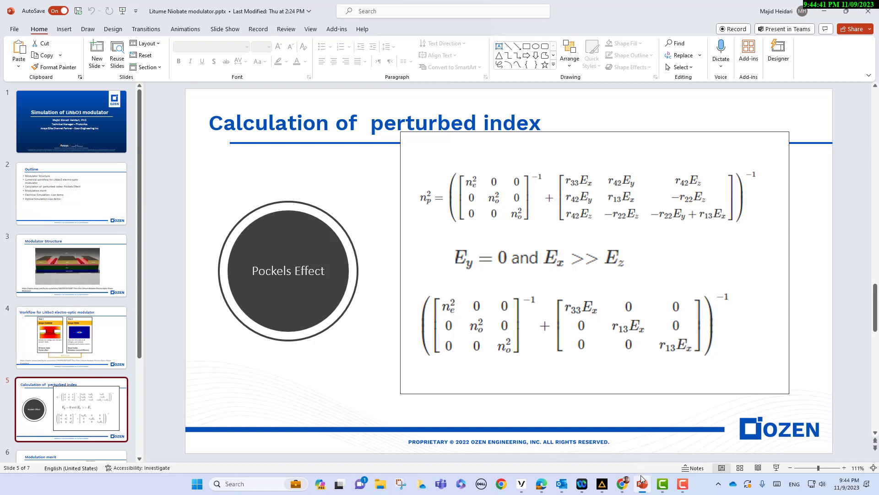
{"action": "mouse_move", "coordinate": [647, 486]}
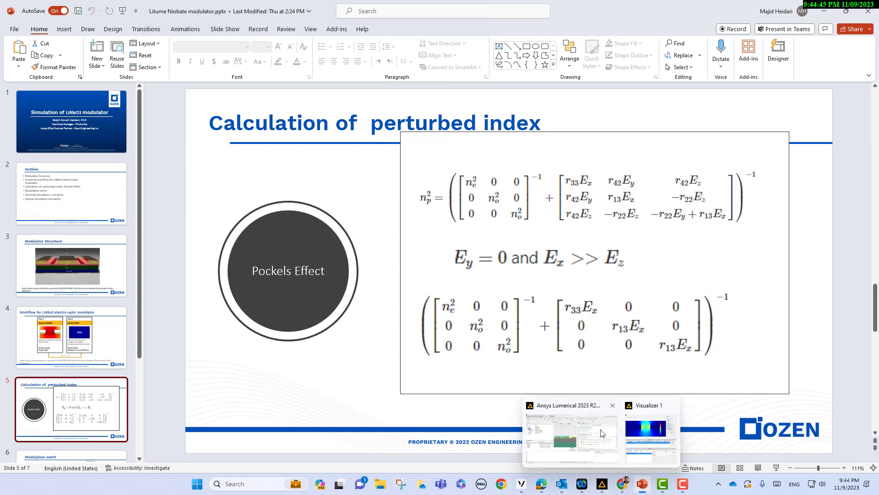
{"action": "left_click", "coordinate": [563, 435]}
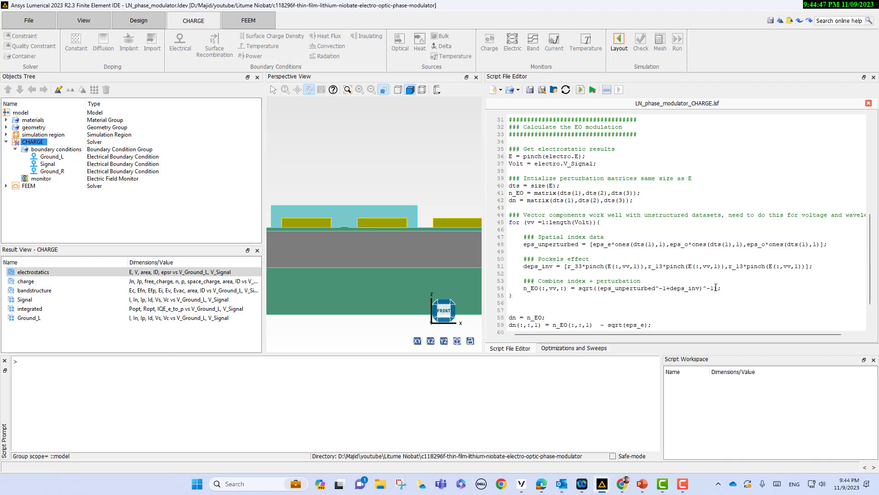
{"action": "left_click_drag", "start_coordinate": [721, 288], "coordinate": [520, 287]}
Highlight the dn(:,:,1) calculation, the n_EO attribute added to the dataset and the visualize(electro) command at the script's end
{"action": "scroll", "coordinate": [555, 302], "scroll_direction": "down", "scroll_amount": 2}
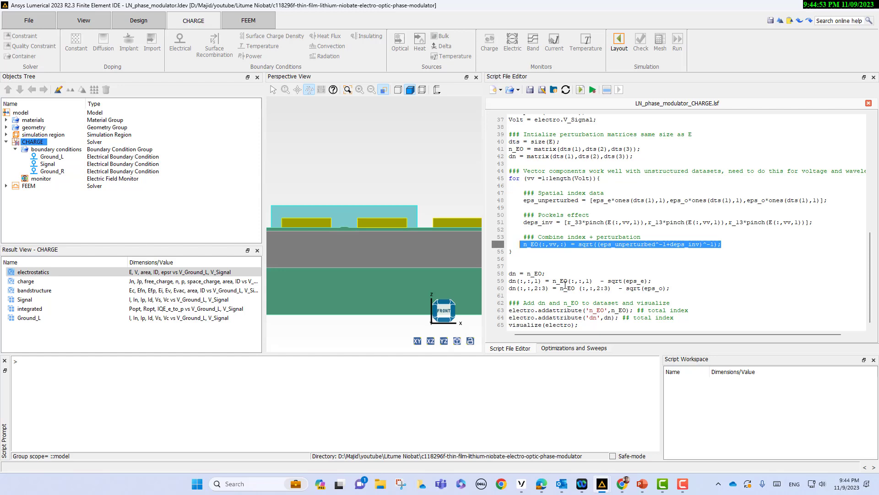
{"action": "left_click", "coordinate": [609, 280]}
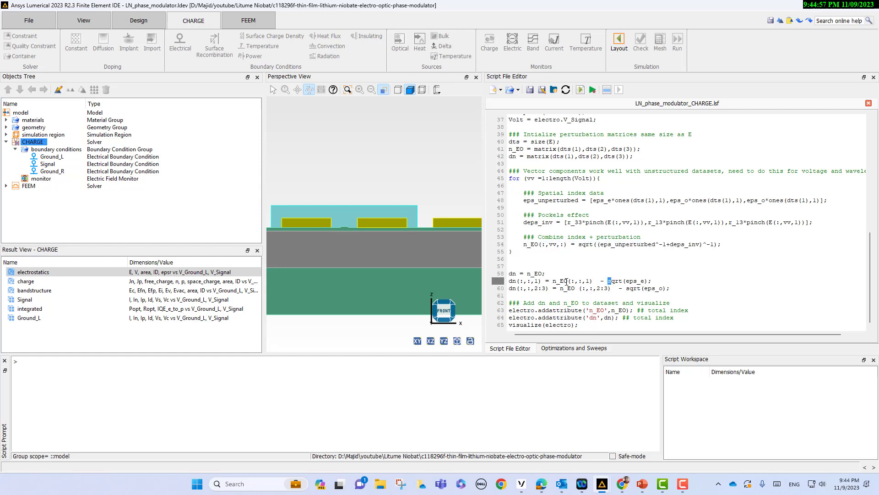
{"action": "left_click_drag", "start_coordinate": [552, 281], "coordinate": [657, 281]}
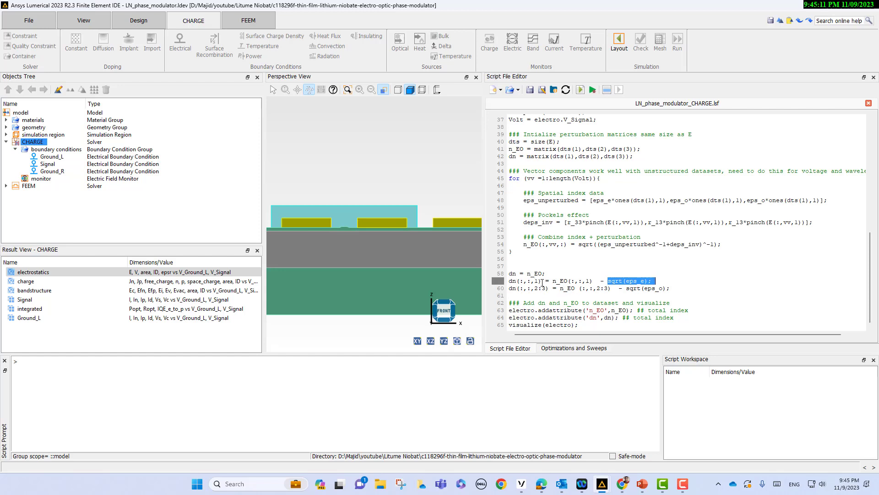
{"action": "left_click_drag", "start_coordinate": [542, 281], "coordinate": [509, 280]}
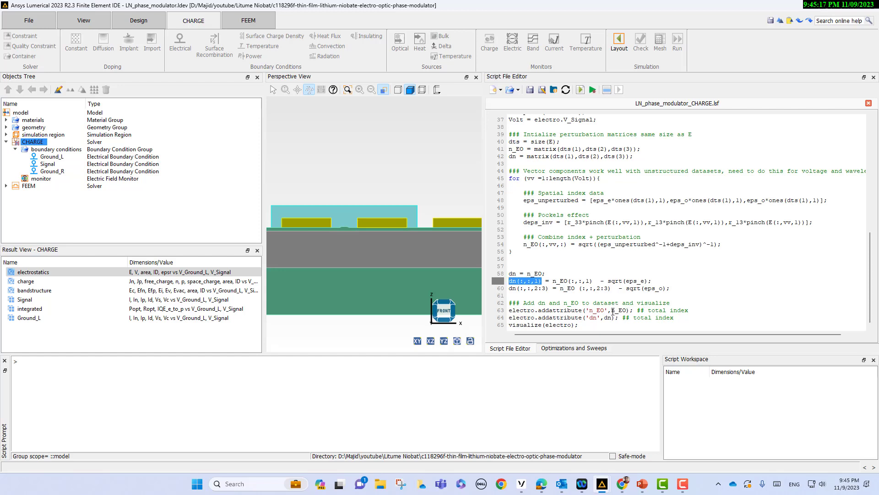
{"action": "left_click_drag", "start_coordinate": [611, 311], "coordinate": [632, 311]}
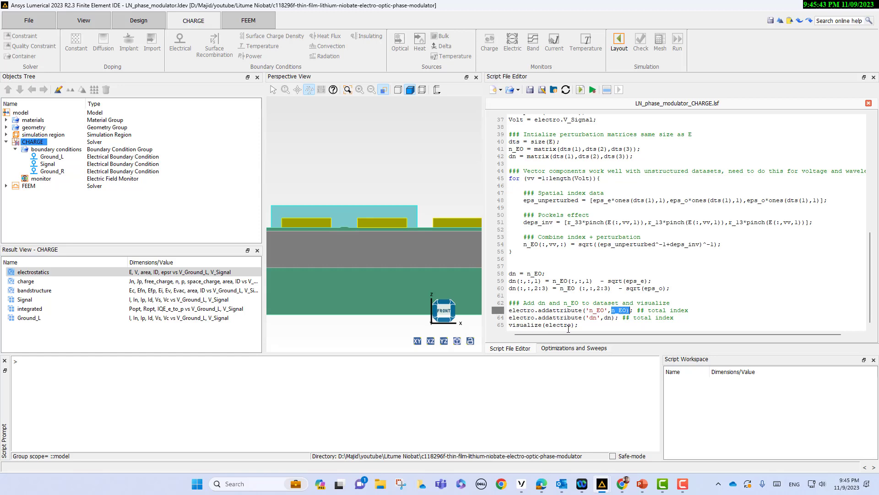
{"action": "left_click_drag", "start_coordinate": [579, 325], "coordinate": [505, 323]}
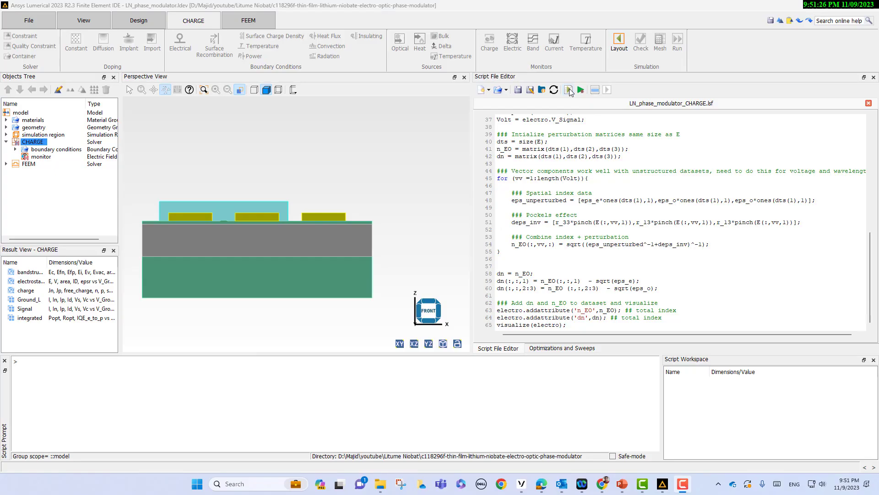
Run the CHARGE script, remove the plotted attributes other than dn and n_EO, redraw the plot, and enlarge the Visualizer window
{"action": "left_click", "coordinate": [569, 90]}
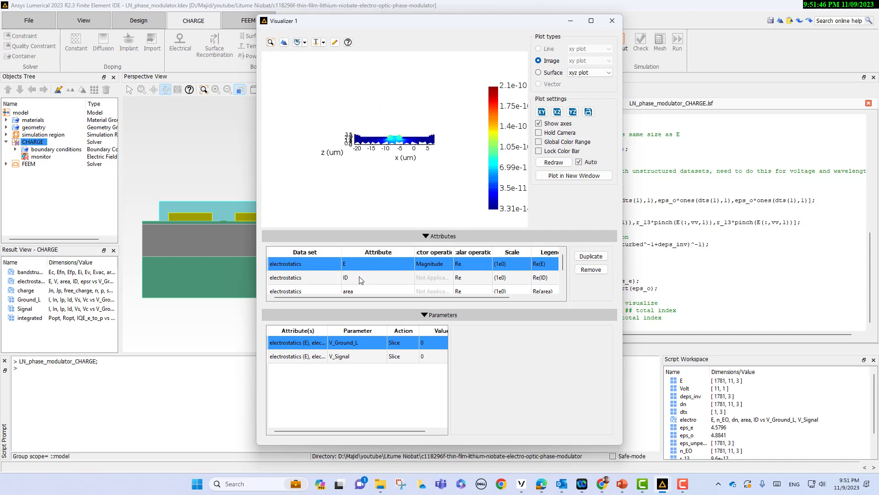
{"action": "left_click", "coordinate": [590, 270]}
{"action": "left_click", "coordinate": [591, 270]}
{"action": "left_click", "coordinate": [590, 270]}
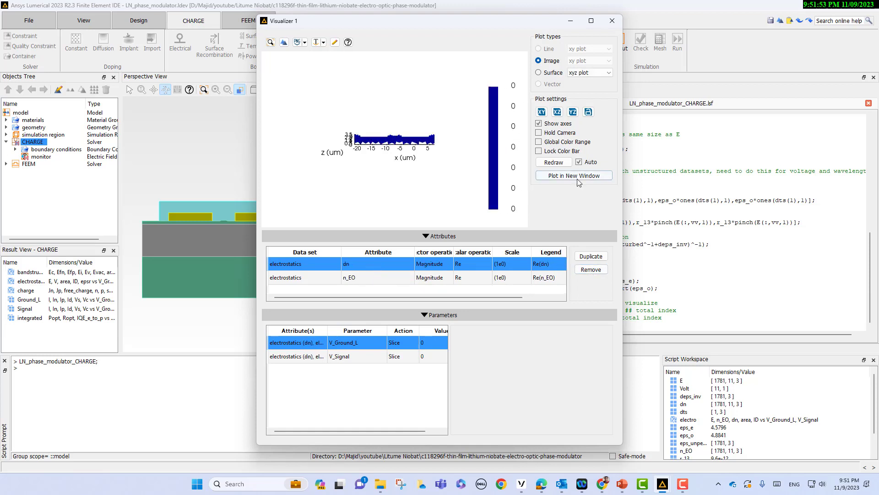
{"action": "left_click", "coordinate": [553, 162]}
{"action": "left_click_drag", "start_coordinate": [255, 444], "coordinate": [211, 459]}
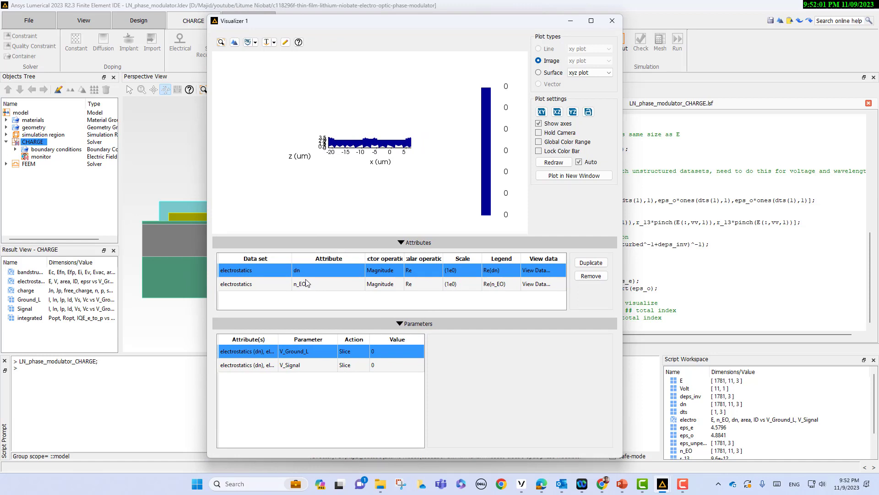
Step the V_Signal slice value up to 1 for the dn plot
{"action": "left_click", "coordinate": [280, 365]}
{"action": "left_click", "coordinate": [601, 357]}
{"action": "left_click", "coordinate": [601, 357]}
{"action": "left_click", "coordinate": [601, 357]}
{"action": "left_click", "coordinate": [601, 357]}
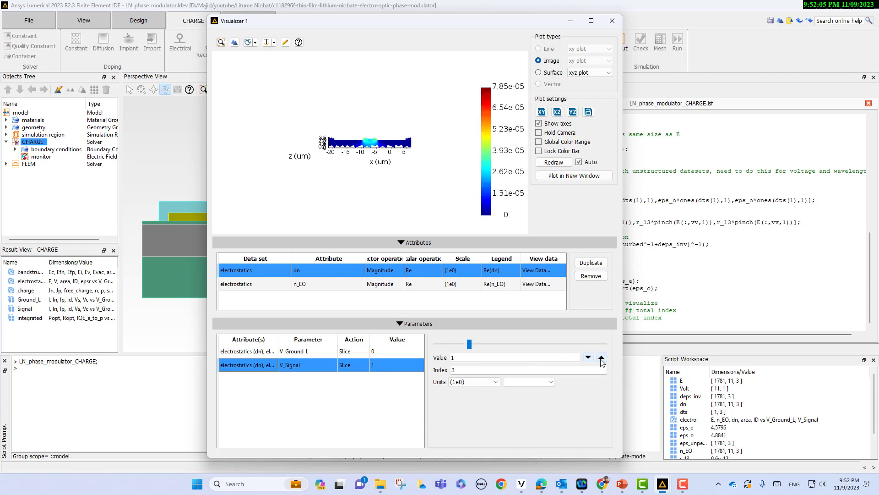
Lock the color bar of the dn plot and step the V_Signal slice value up to 4
{"action": "left_click", "coordinate": [551, 152]}
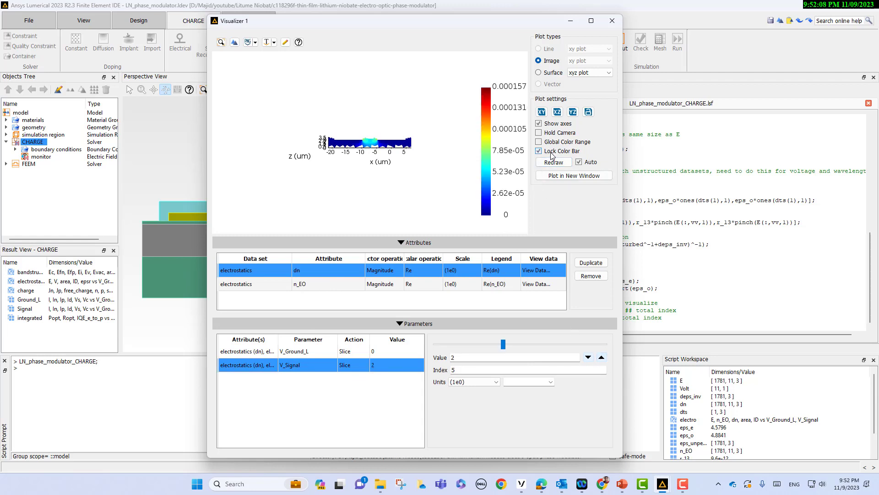
{"action": "left_click", "coordinate": [601, 357]}
{"action": "left_click", "coordinate": [601, 357]}
{"action": "left_click", "coordinate": [602, 357]}
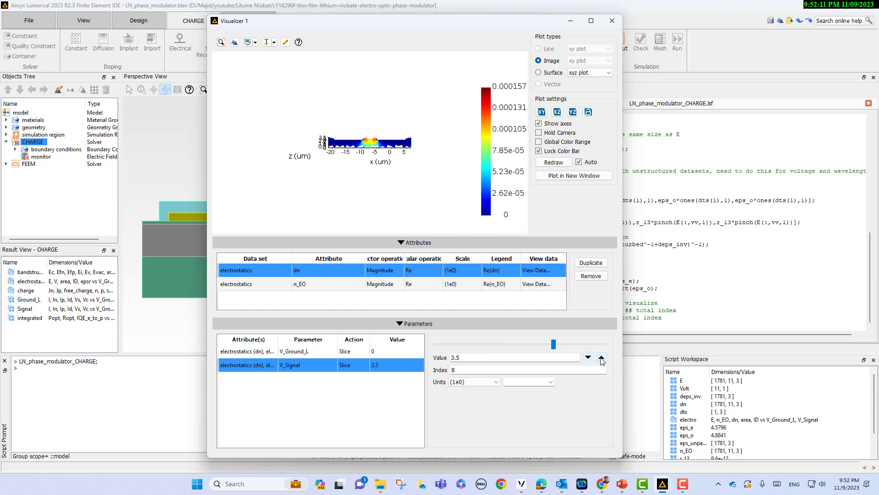
{"action": "left_click", "coordinate": [601, 357]}
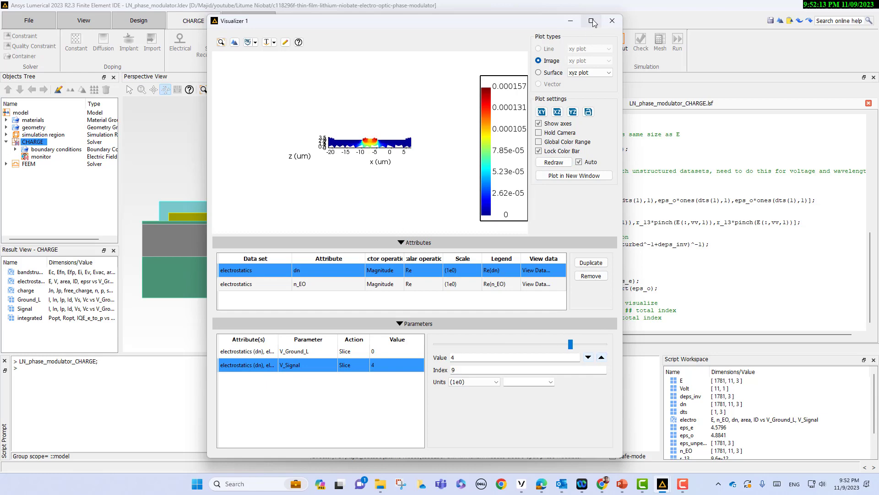
Maximize the Visualizer window and step the V_Signal slice value up to 5
{"action": "left_click", "coordinate": [592, 20]}
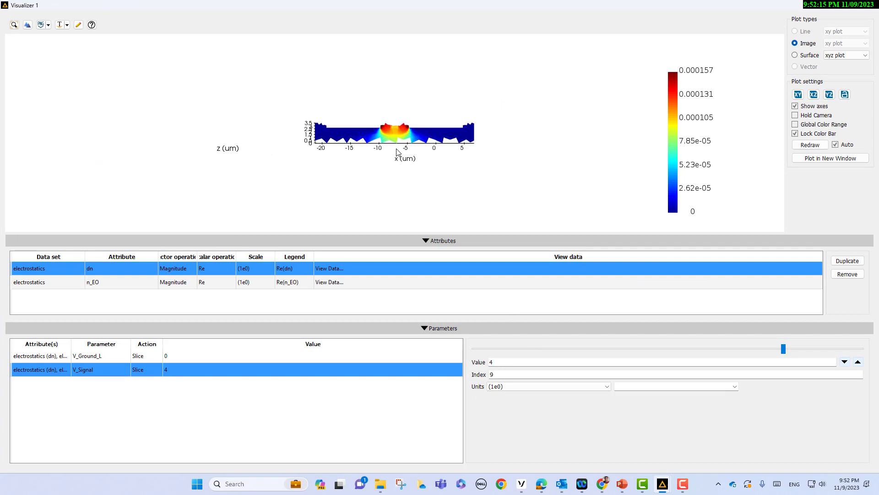
{"action": "left_click", "coordinate": [858, 362]}
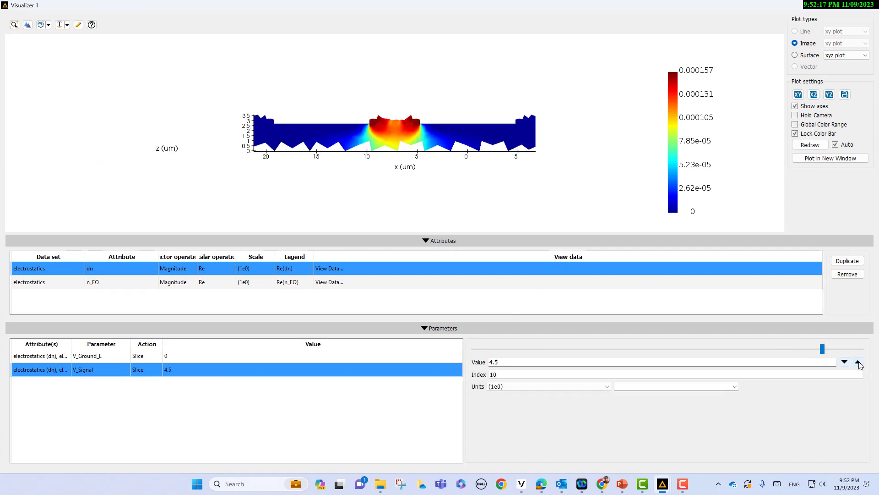
{"action": "left_click", "coordinate": [858, 362]}
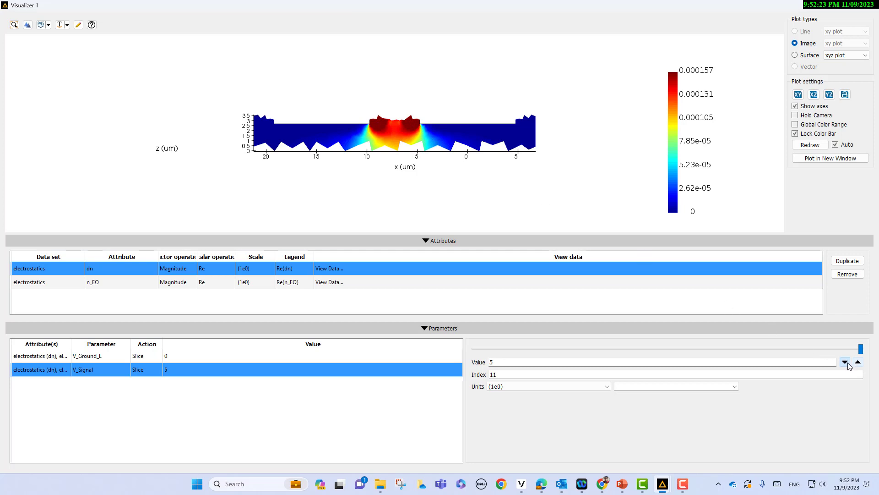
Step the V_Signal slice value down to 0 to examine how dn changes with decreasing voltage
{"action": "left_click", "coordinate": [844, 362]}
{"action": "left_click", "coordinate": [845, 361]}
{"action": "left_click", "coordinate": [845, 361]}
{"action": "left_click", "coordinate": [846, 363]}
{"action": "left_click", "coordinate": [846, 362]}
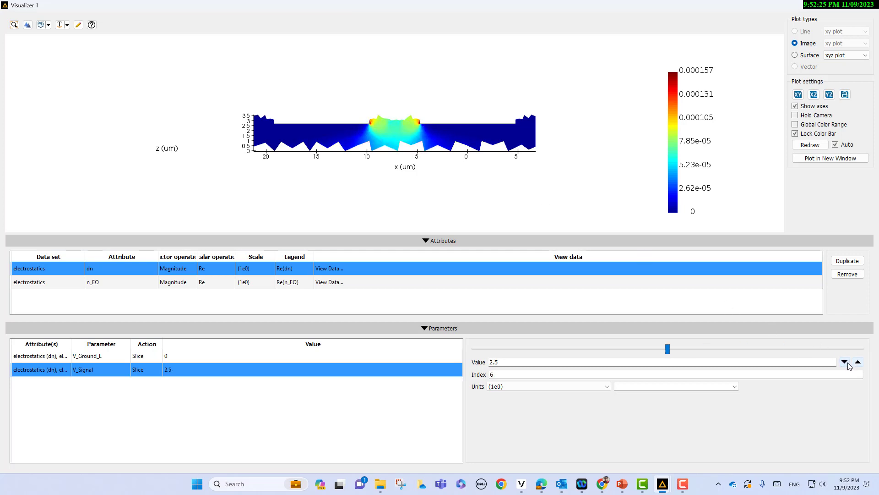
{"action": "left_click", "coordinate": [845, 362]}
{"action": "left_click", "coordinate": [845, 362]}
{"action": "left_click", "coordinate": [845, 362]}
{"action": "left_click", "coordinate": [845, 361]}
{"action": "left_click", "coordinate": [845, 362]}
{"action": "left_click", "coordinate": [845, 361]}
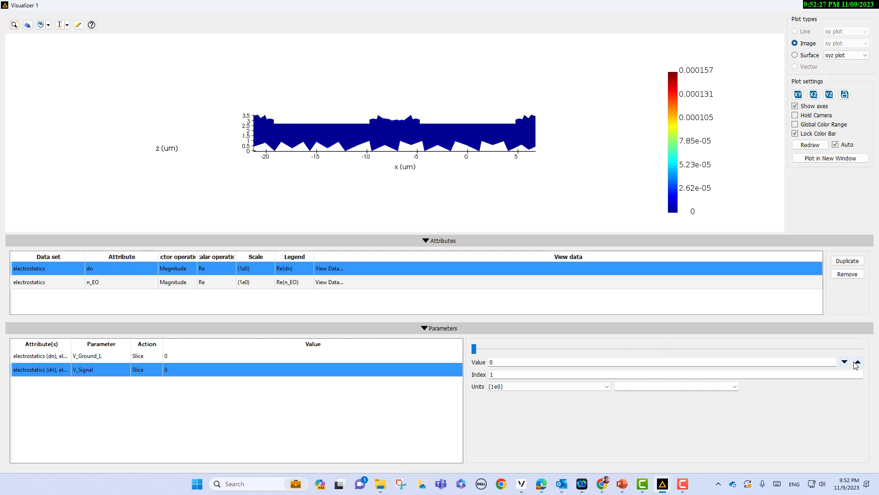
Step the V_Signal slice value back up to 4.5 to examine dn, and close the Visualizer
{"action": "left_click", "coordinate": [859, 362]}
{"action": "left_click", "coordinate": [859, 362]}
{"action": "left_click", "coordinate": [859, 362]}
{"action": "left_click", "coordinate": [858, 362]}
{"action": "left_click", "coordinate": [859, 362]}
{"action": "left_click", "coordinate": [858, 361]}
{"action": "left_click", "coordinate": [858, 361]}
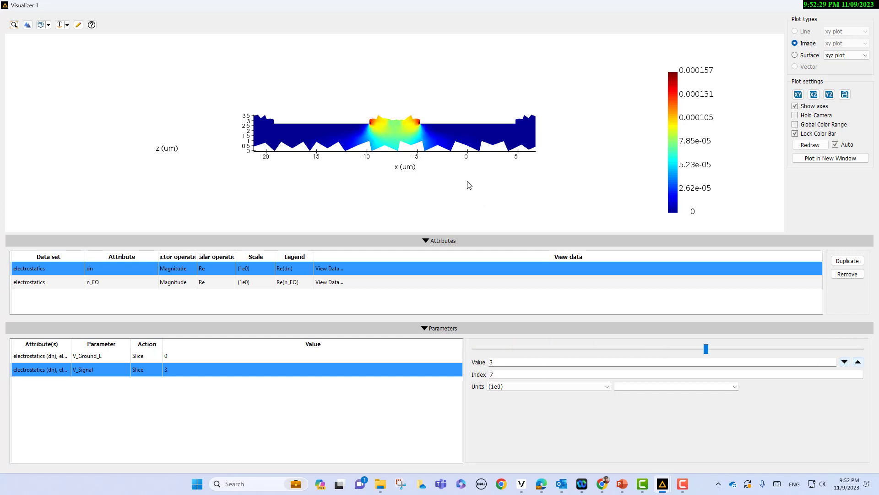
{"action": "left_click", "coordinate": [858, 362]}
{"action": "left_click", "coordinate": [859, 362]}
{"action": "left_click", "coordinate": [858, 363]}
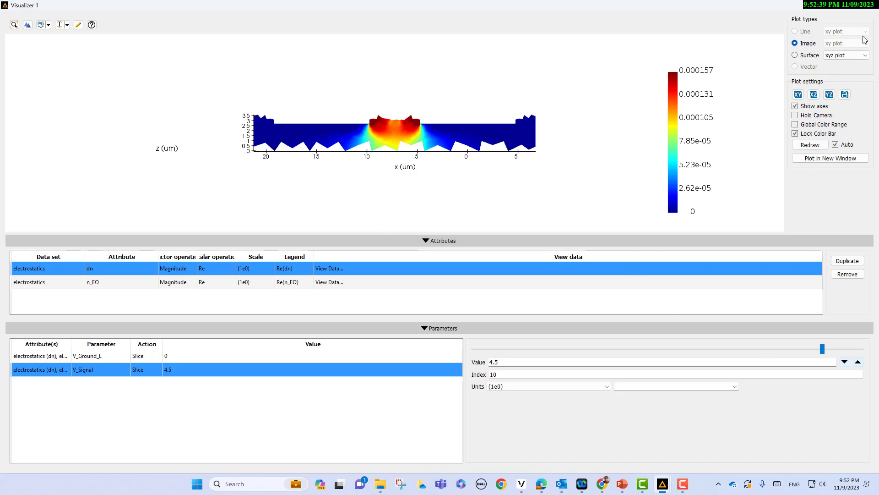
{"action": "left_click", "coordinate": [868, 6]}
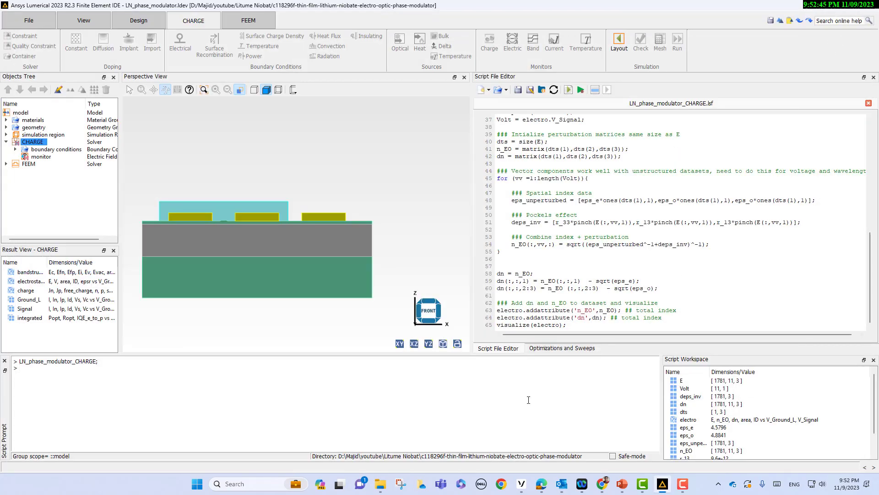
{"action": "left_click", "coordinate": [682, 484]}
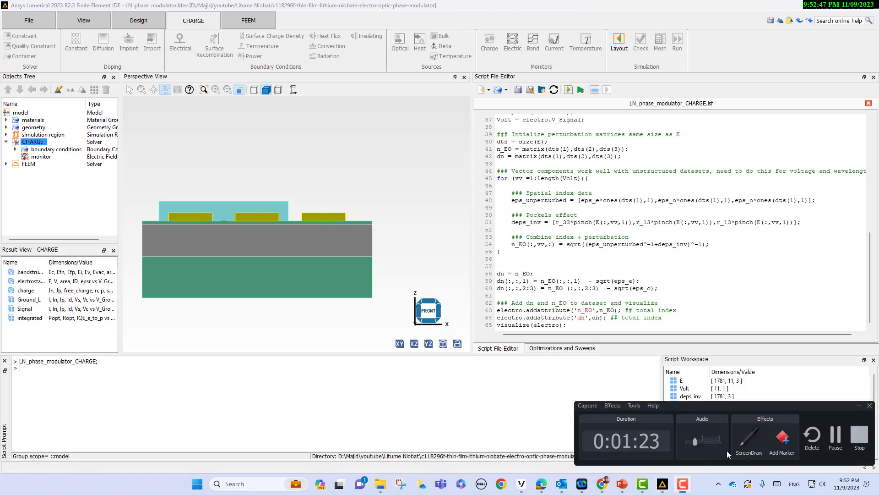